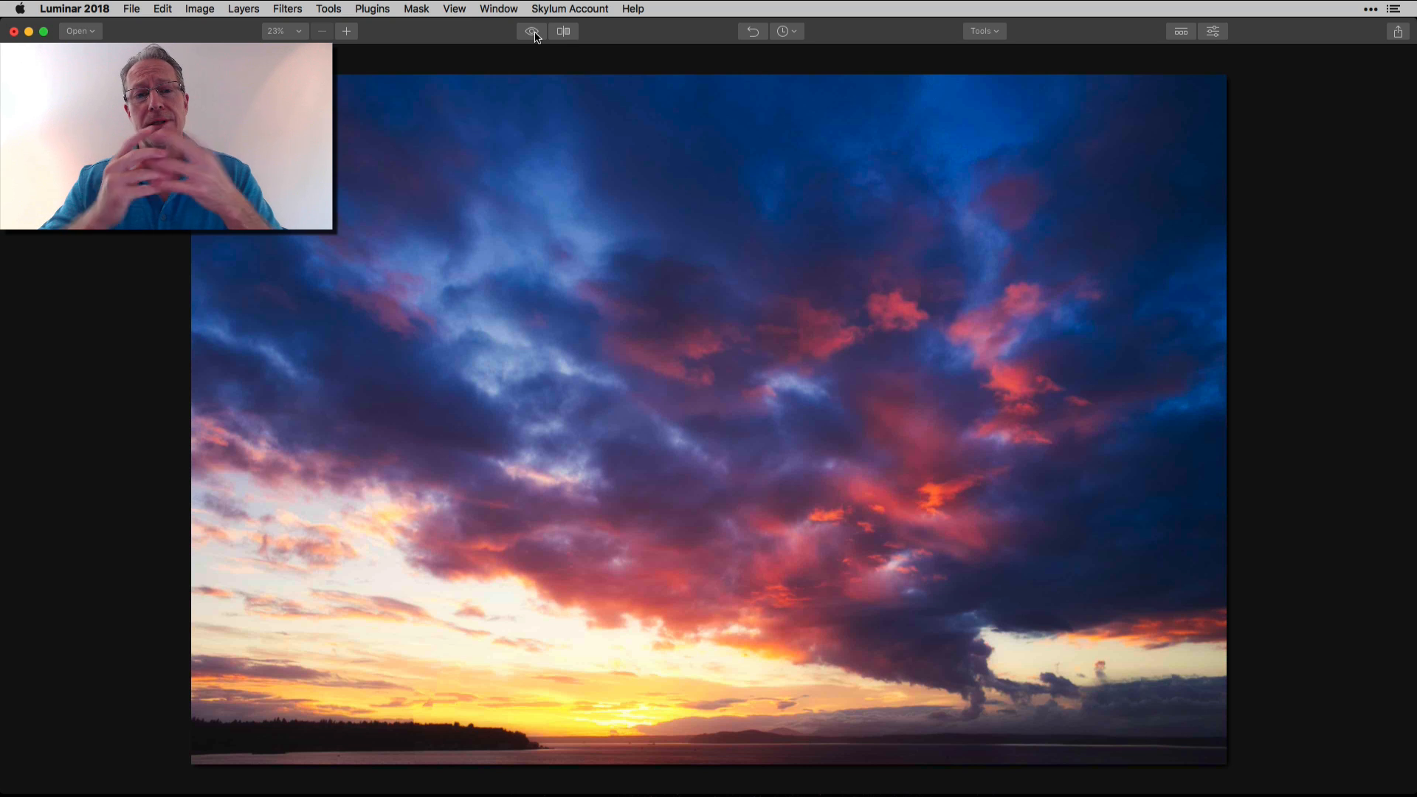
# Compare the finished edit of the sunset photo with the original image using the quick preview
pyautogui.click(536, 35)
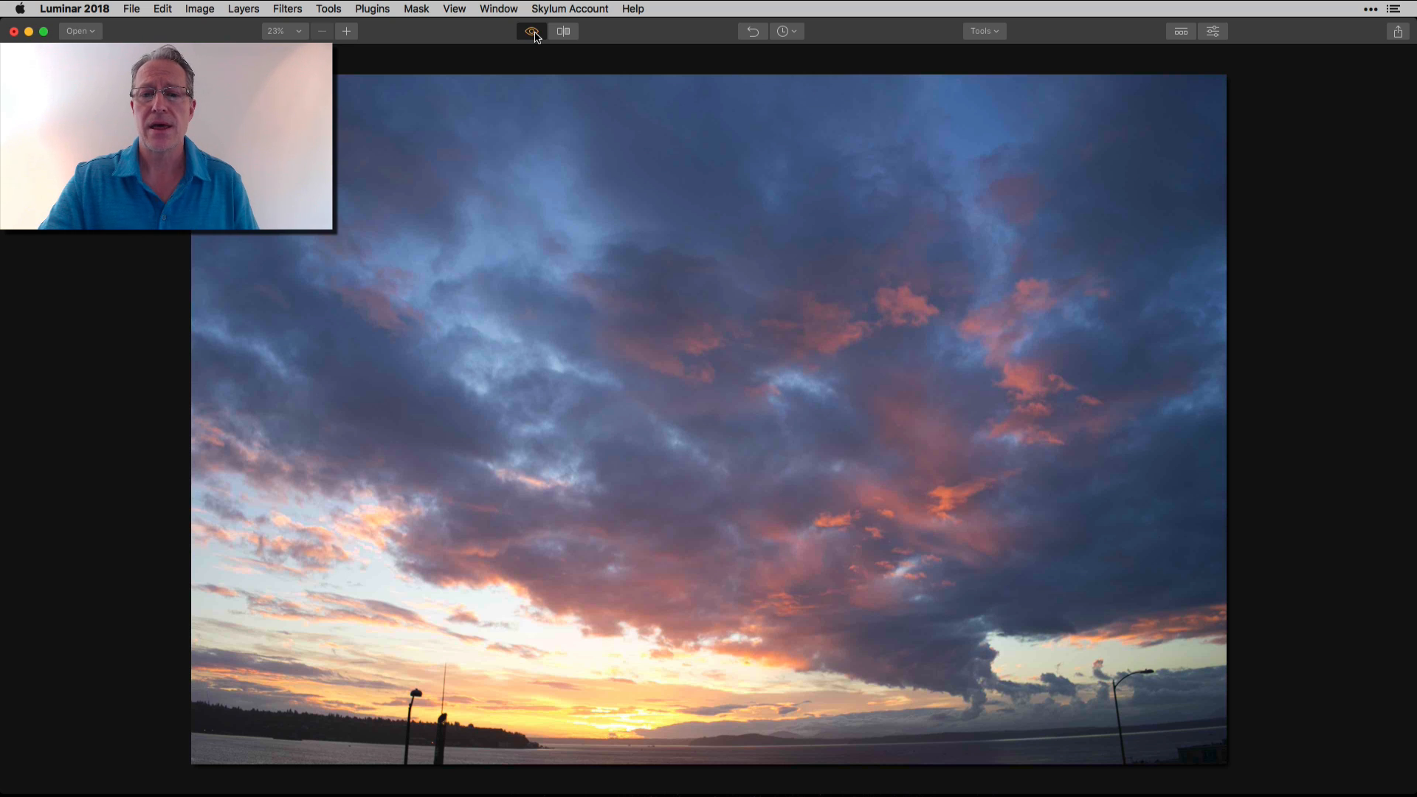
pyautogui.click(536, 35)
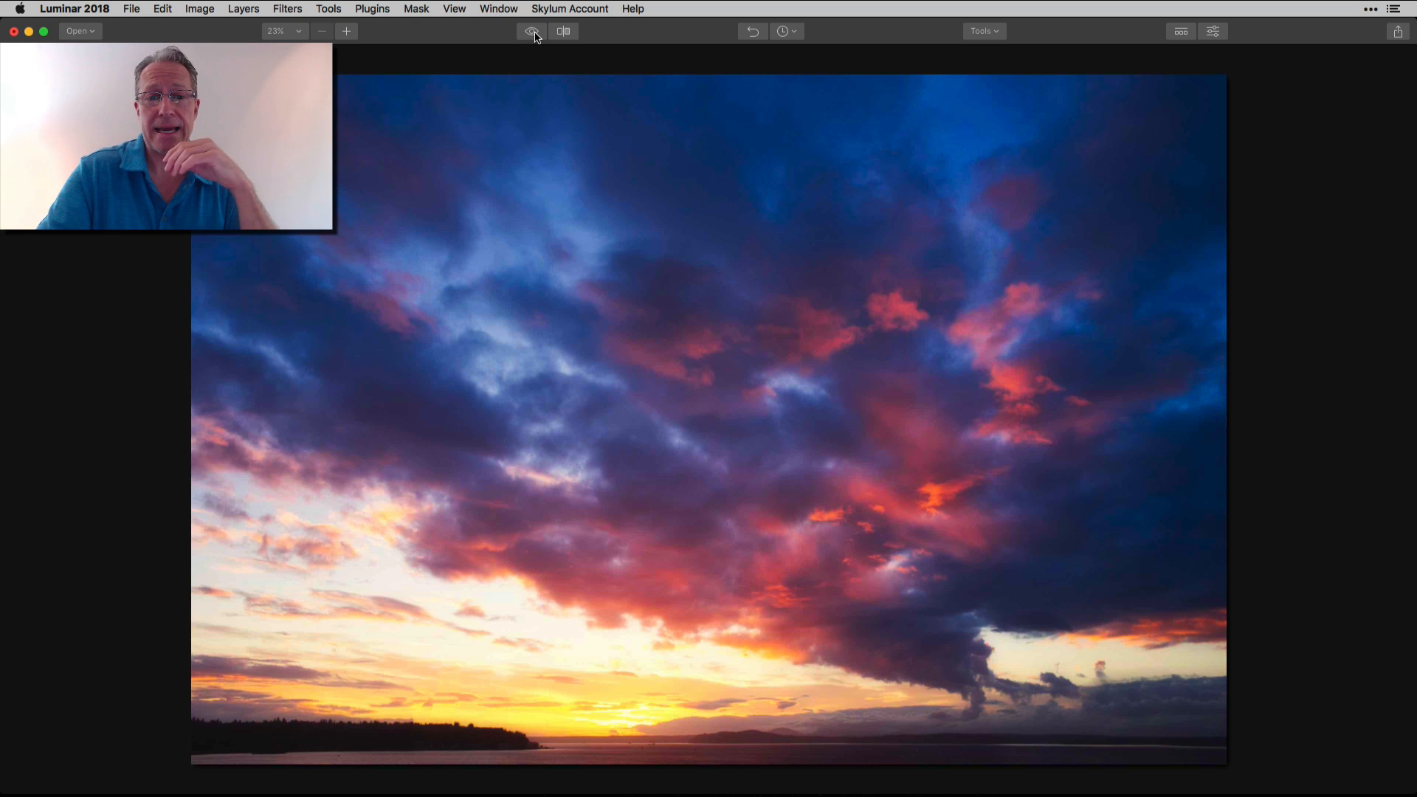
pyautogui.click(535, 34)
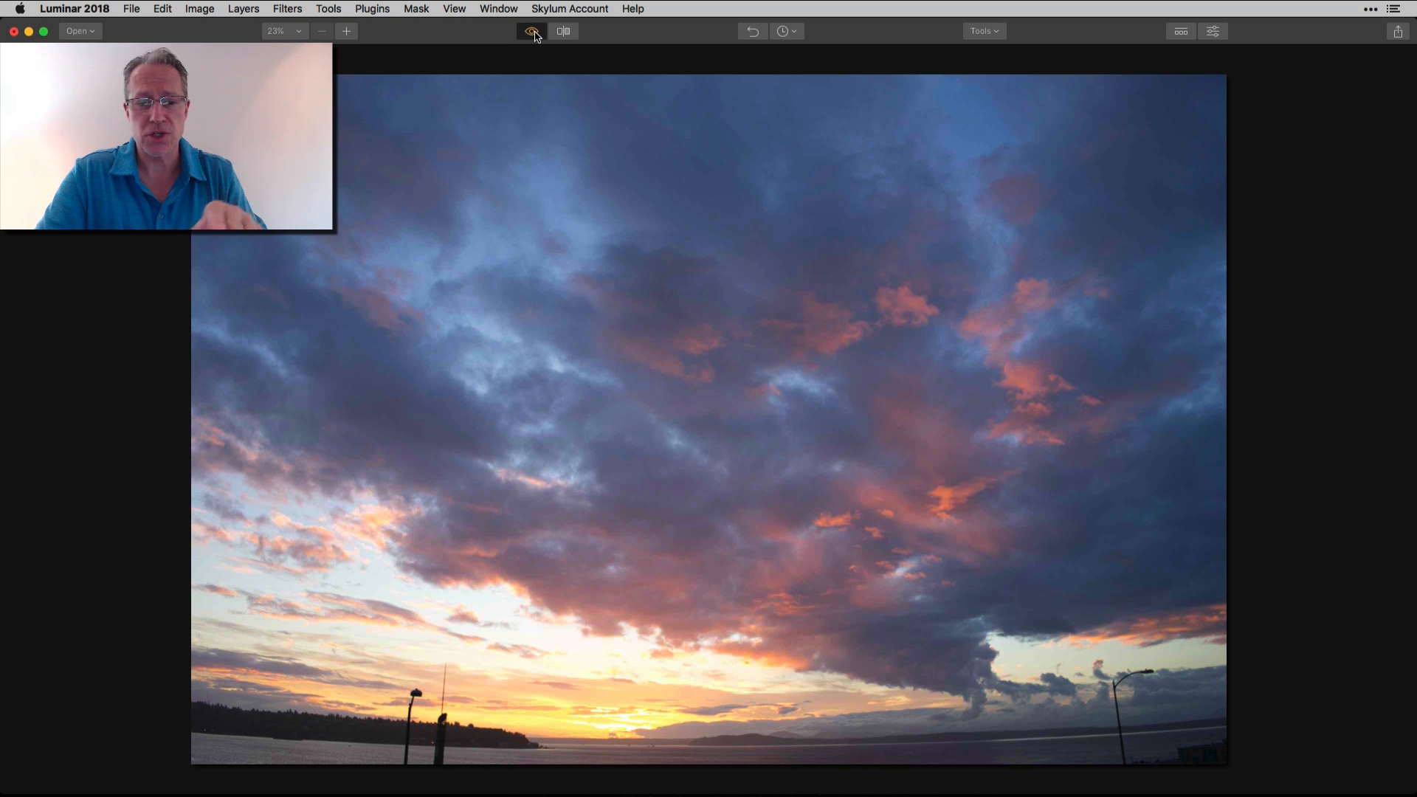
pyautogui.click(535, 34)
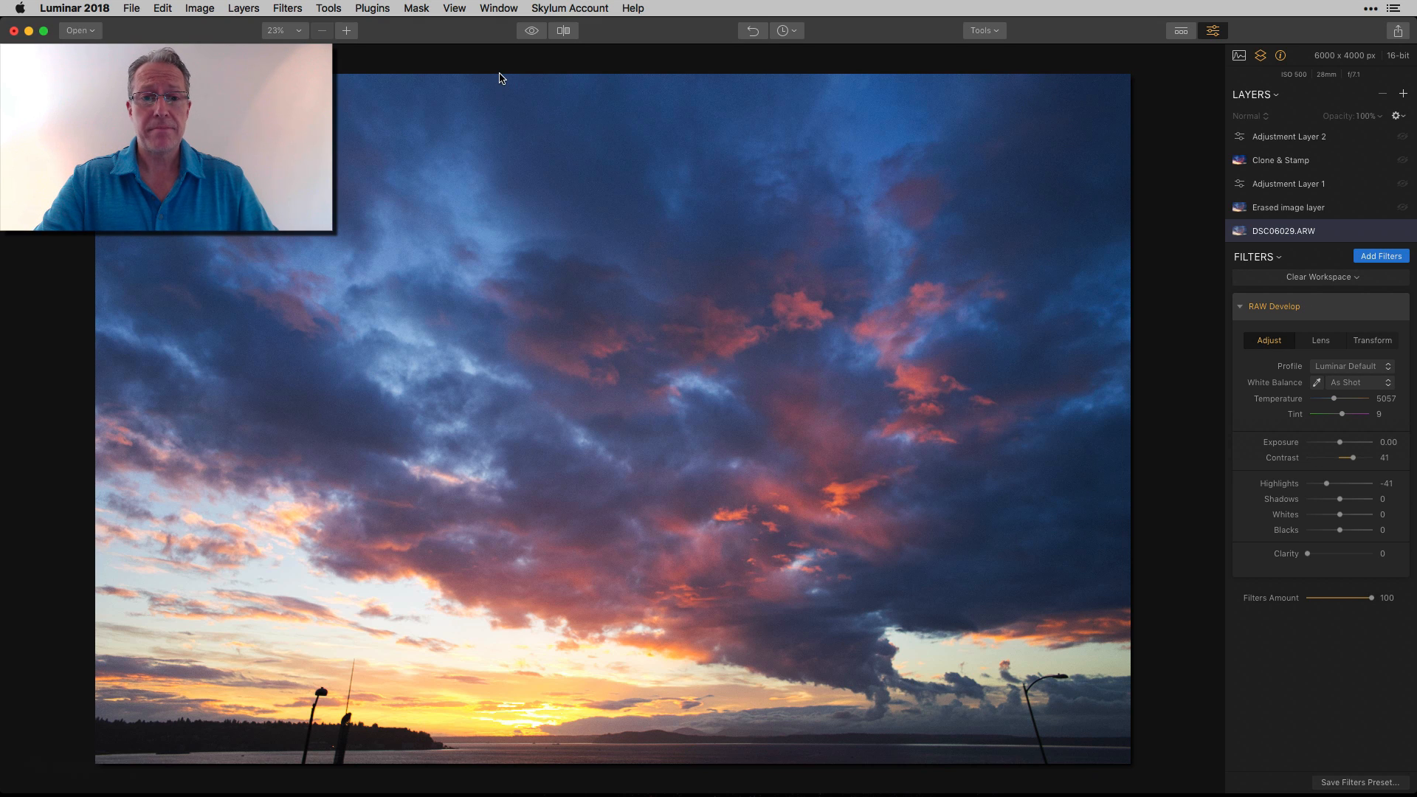
# Review the RAW Develop Adjust and Lens settings of the DSC06029.ARW layer and compare the result with the original photo
pyautogui.click(531, 31)
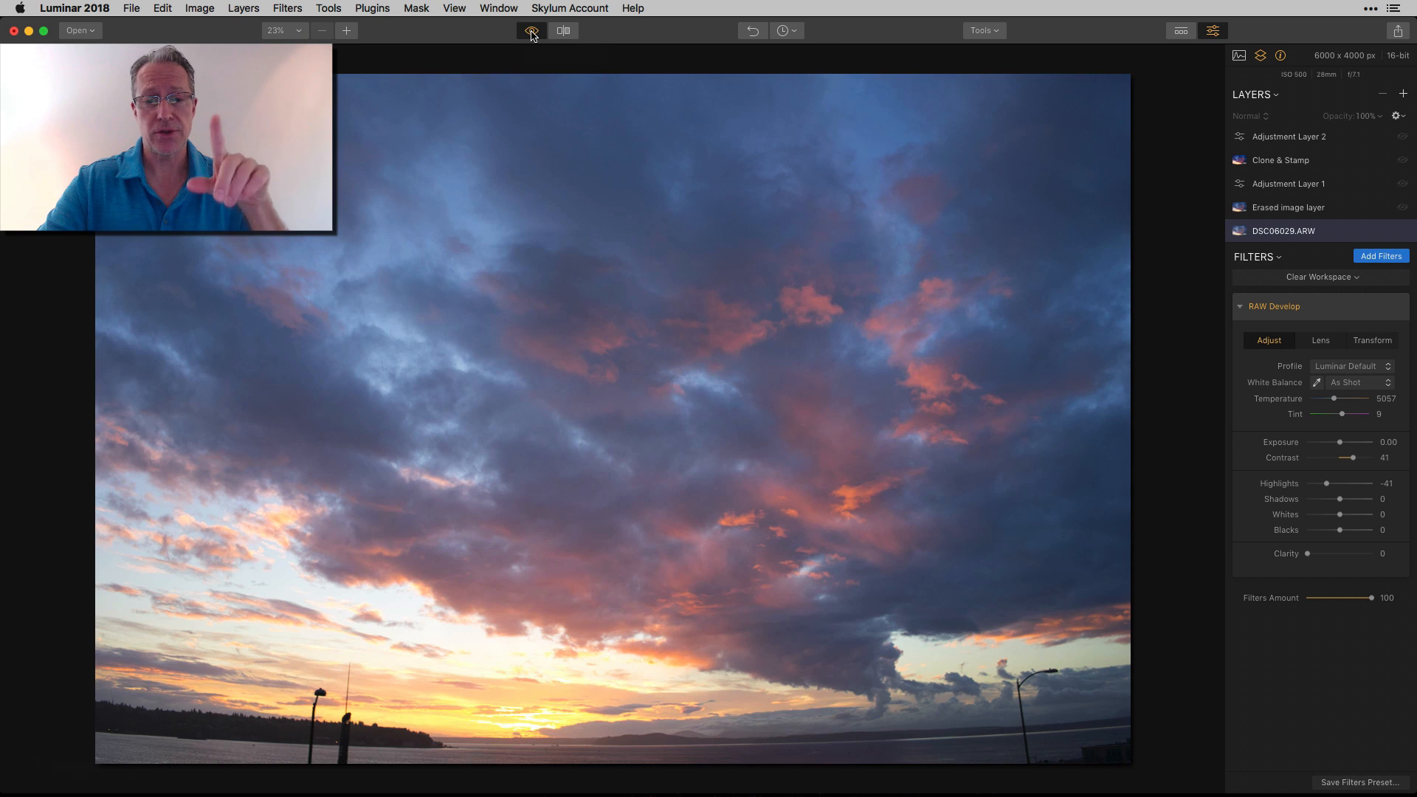
pyautogui.click(532, 31)
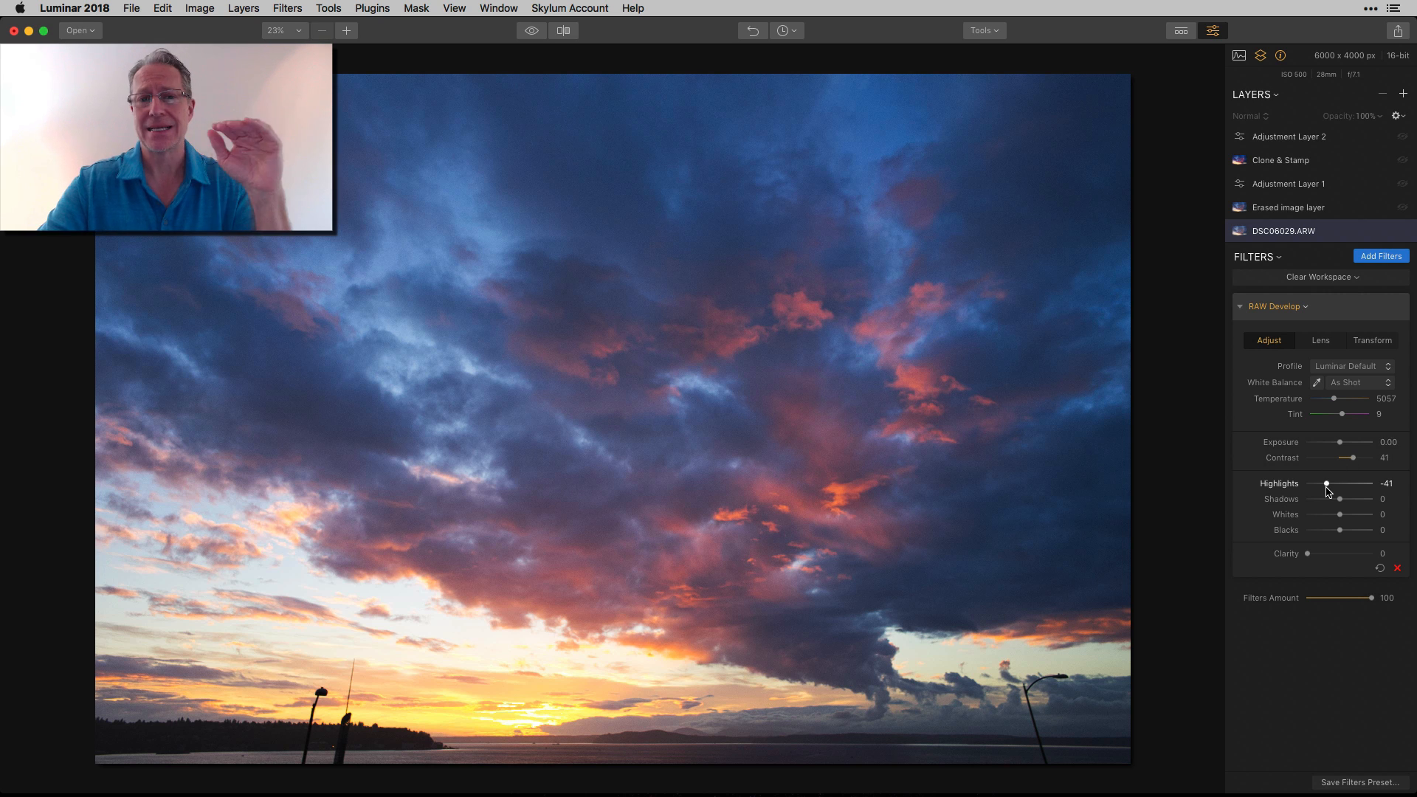
pyautogui.click(1321, 341)
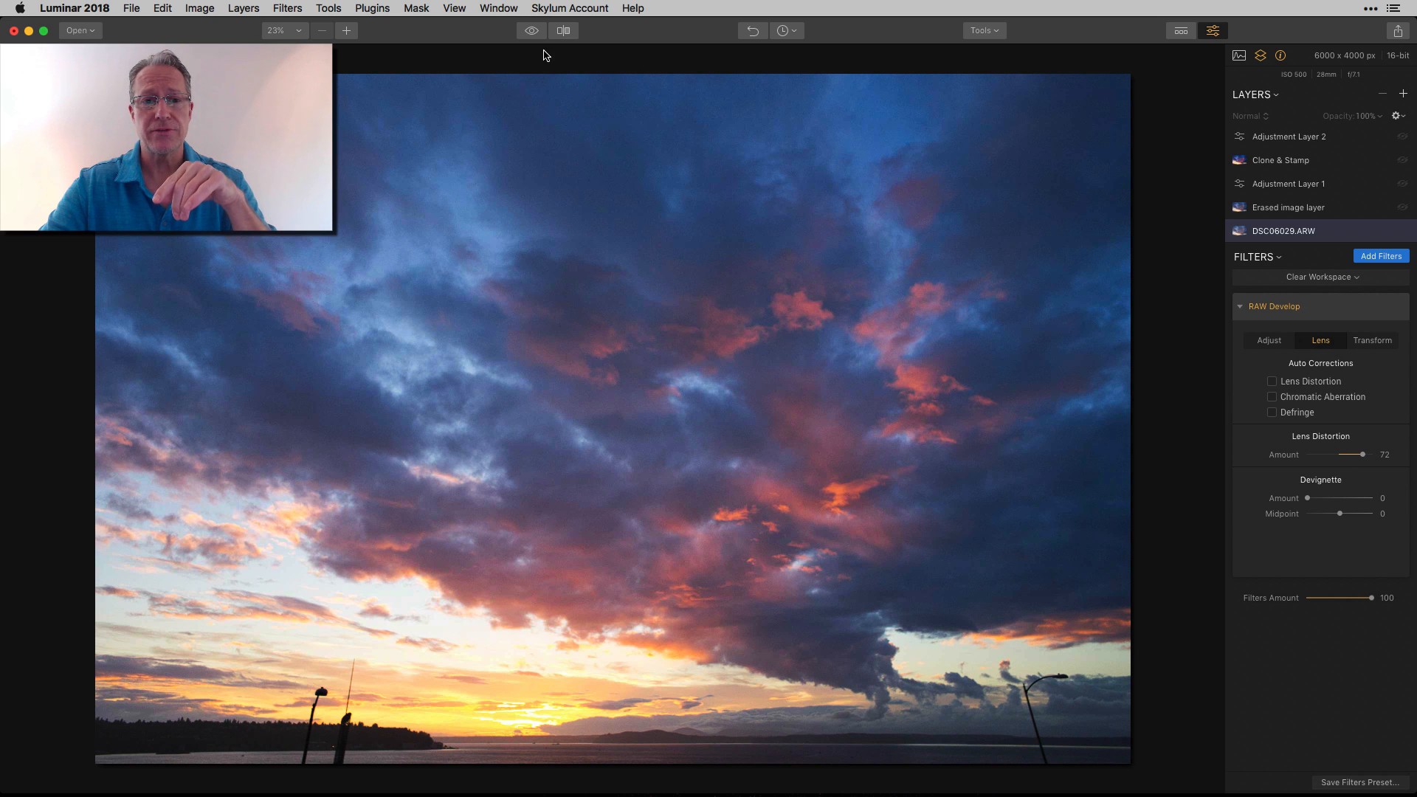
pyautogui.click(531, 31)
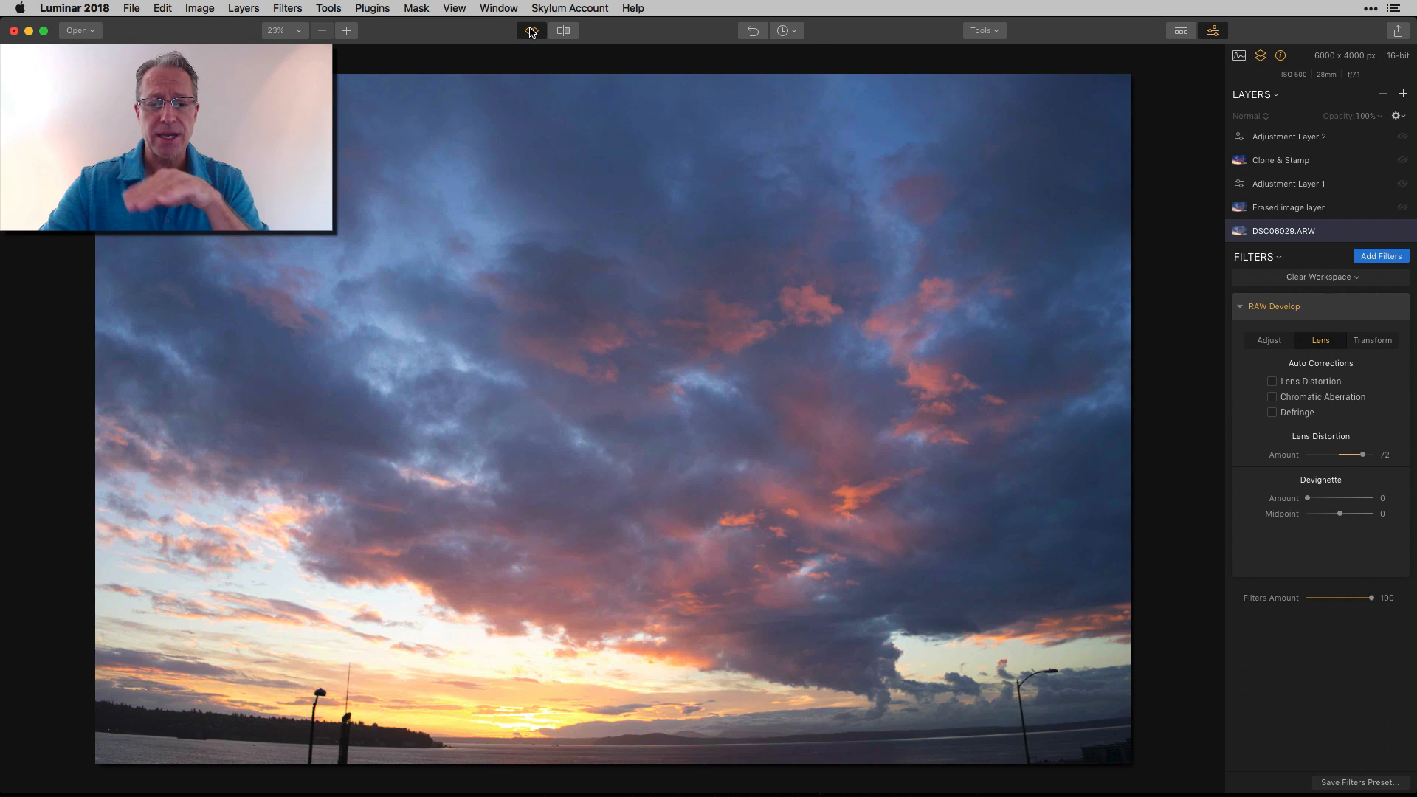
pyautogui.click(531, 31)
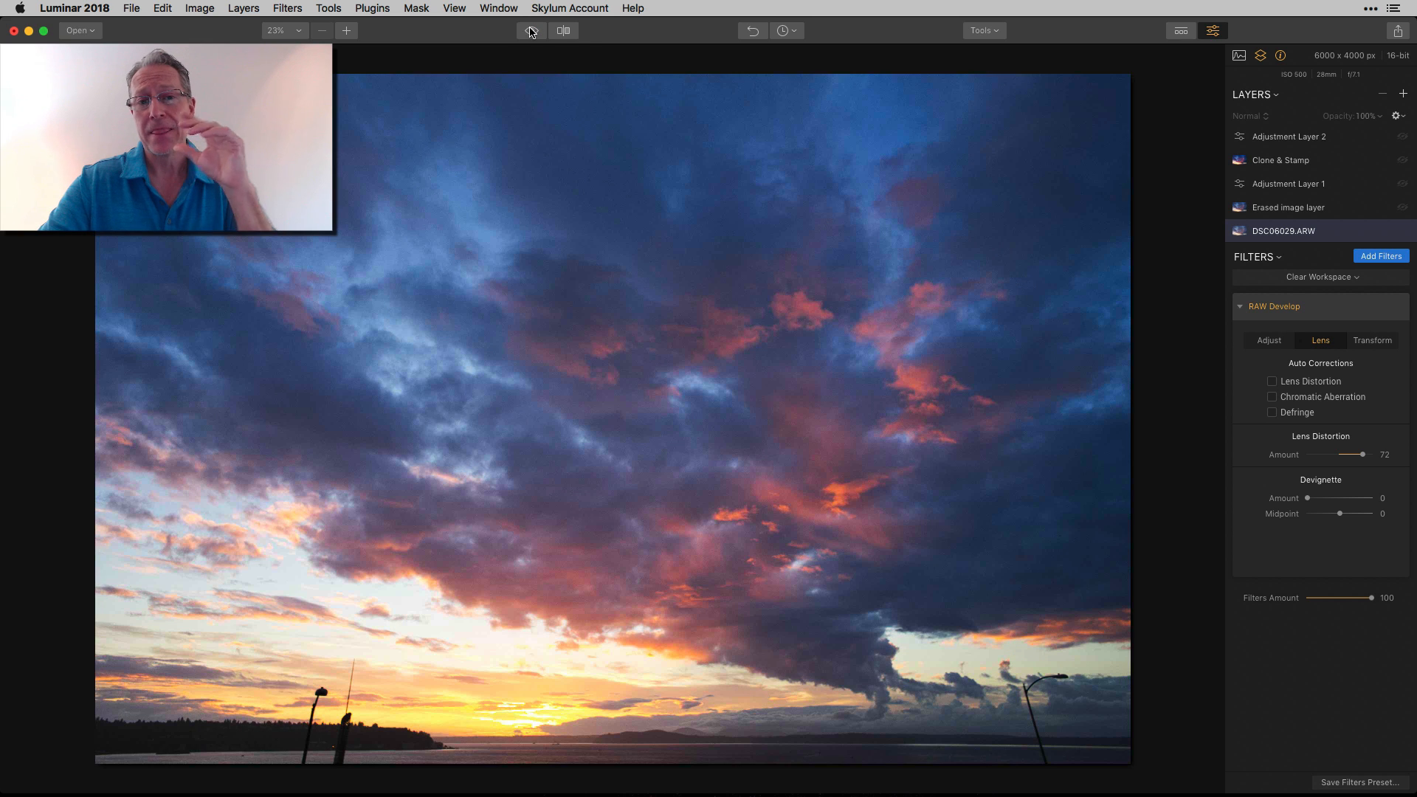
pyautogui.click(1278, 347)
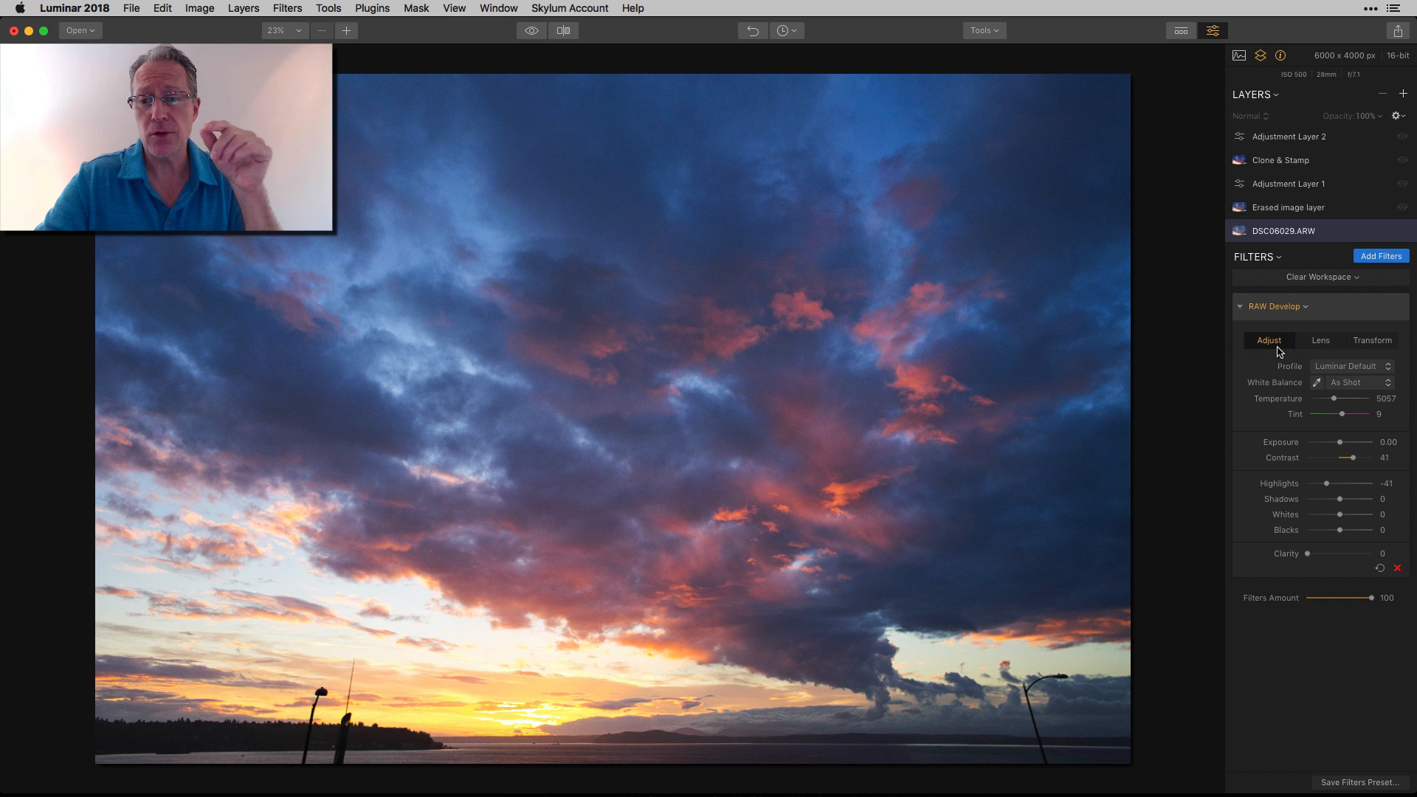
pyautogui.click(532, 32)
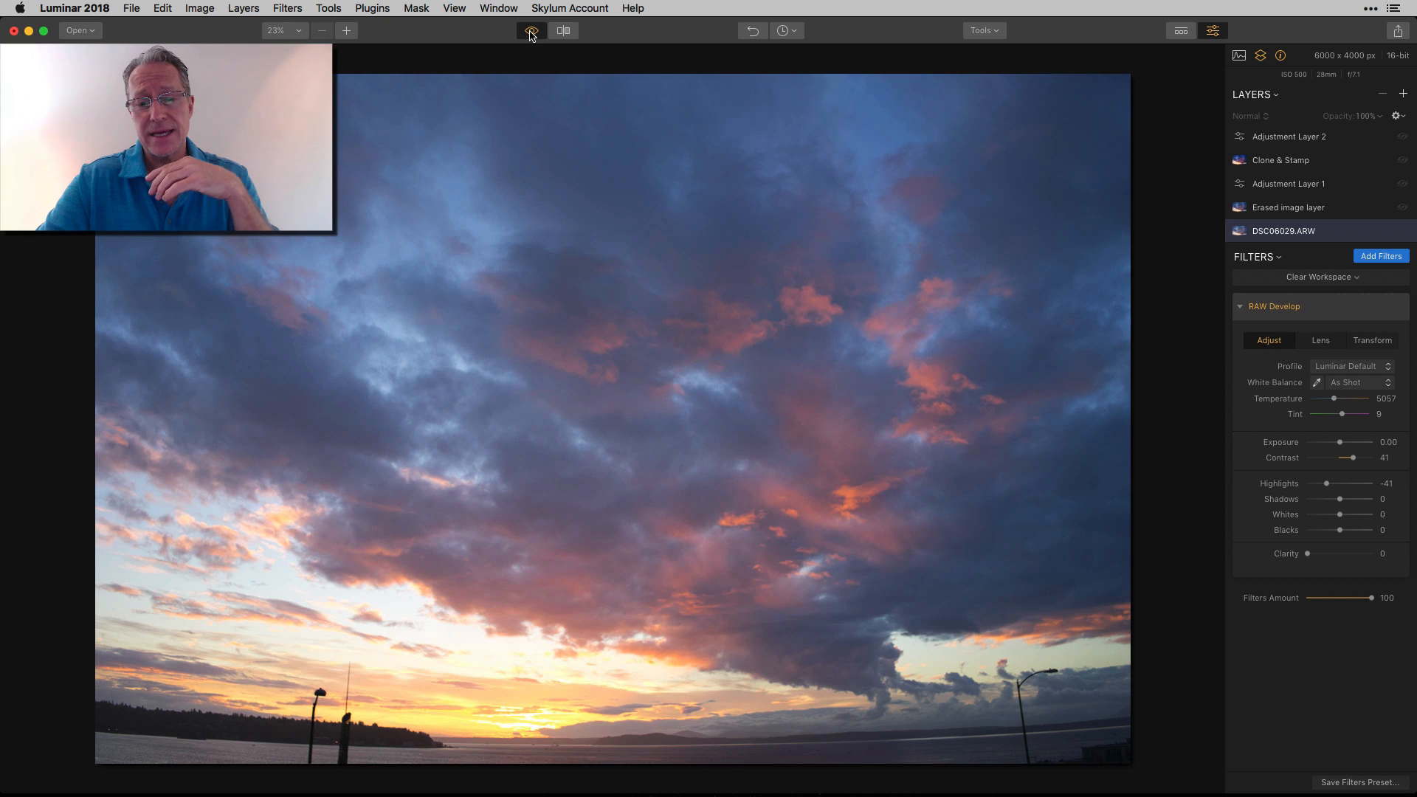
pyautogui.click(531, 34)
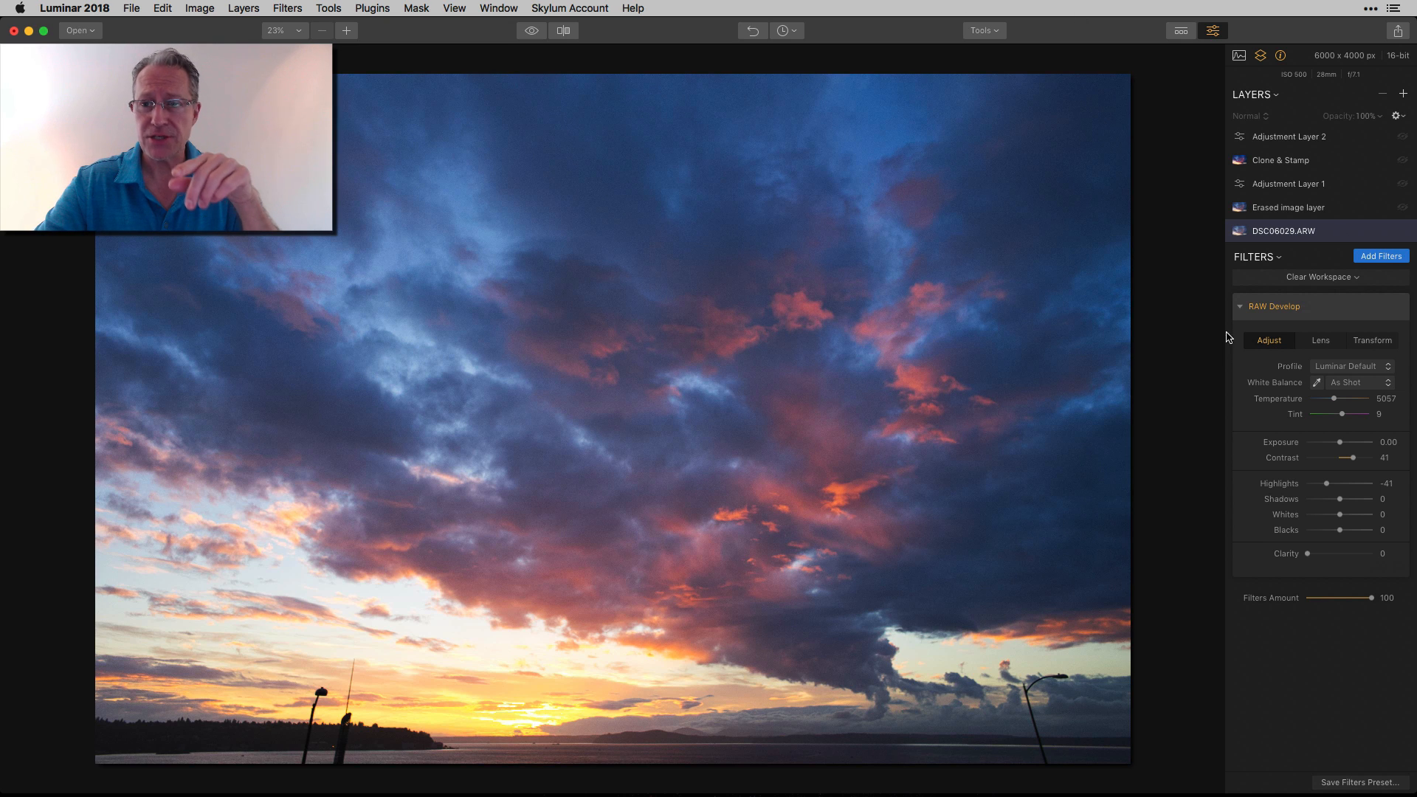
# Show the Erased image layer and compare the photo with the original and with that layer hidden
pyautogui.click(1335, 213)
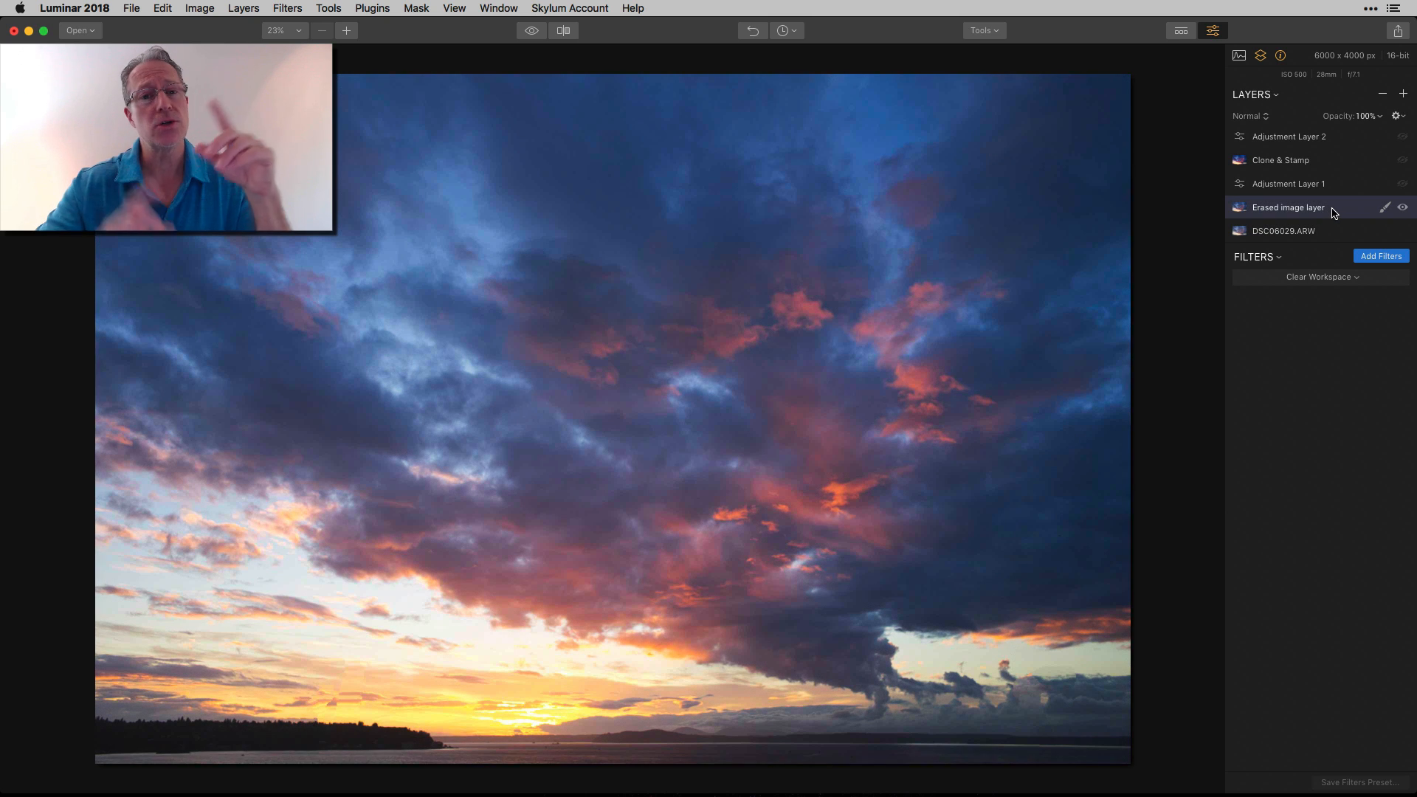
pyautogui.click(995, 33)
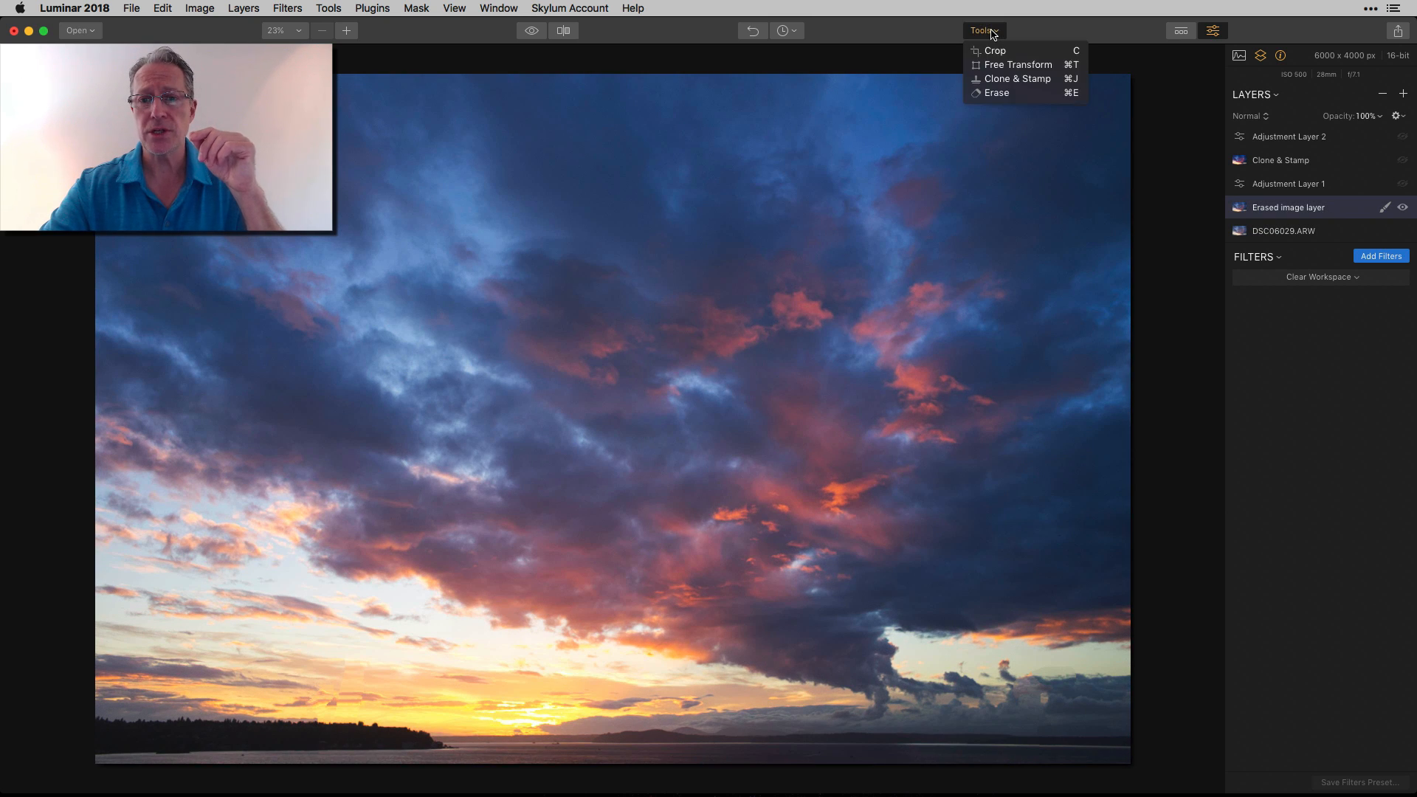
pyautogui.click(1049, 31)
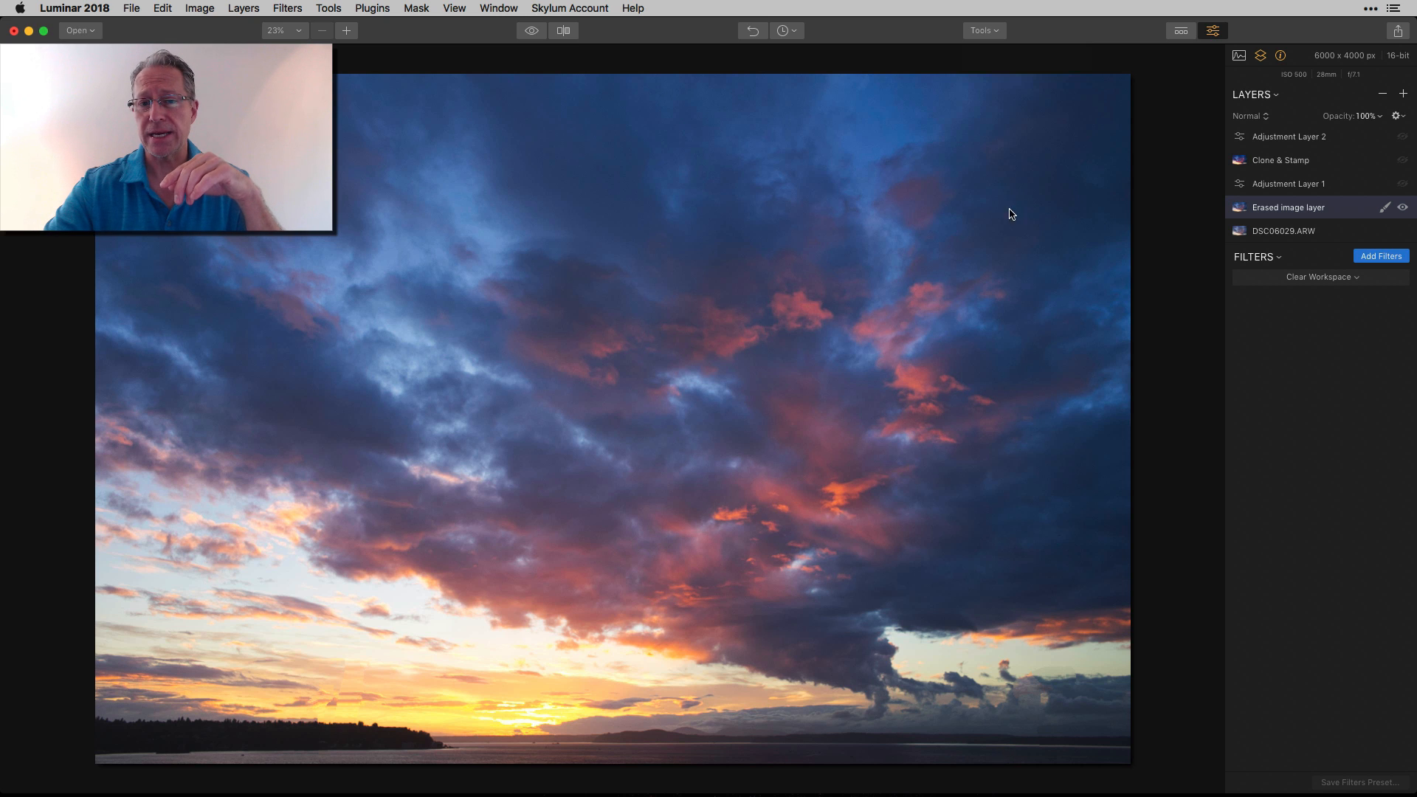
pyautogui.click(534, 33)
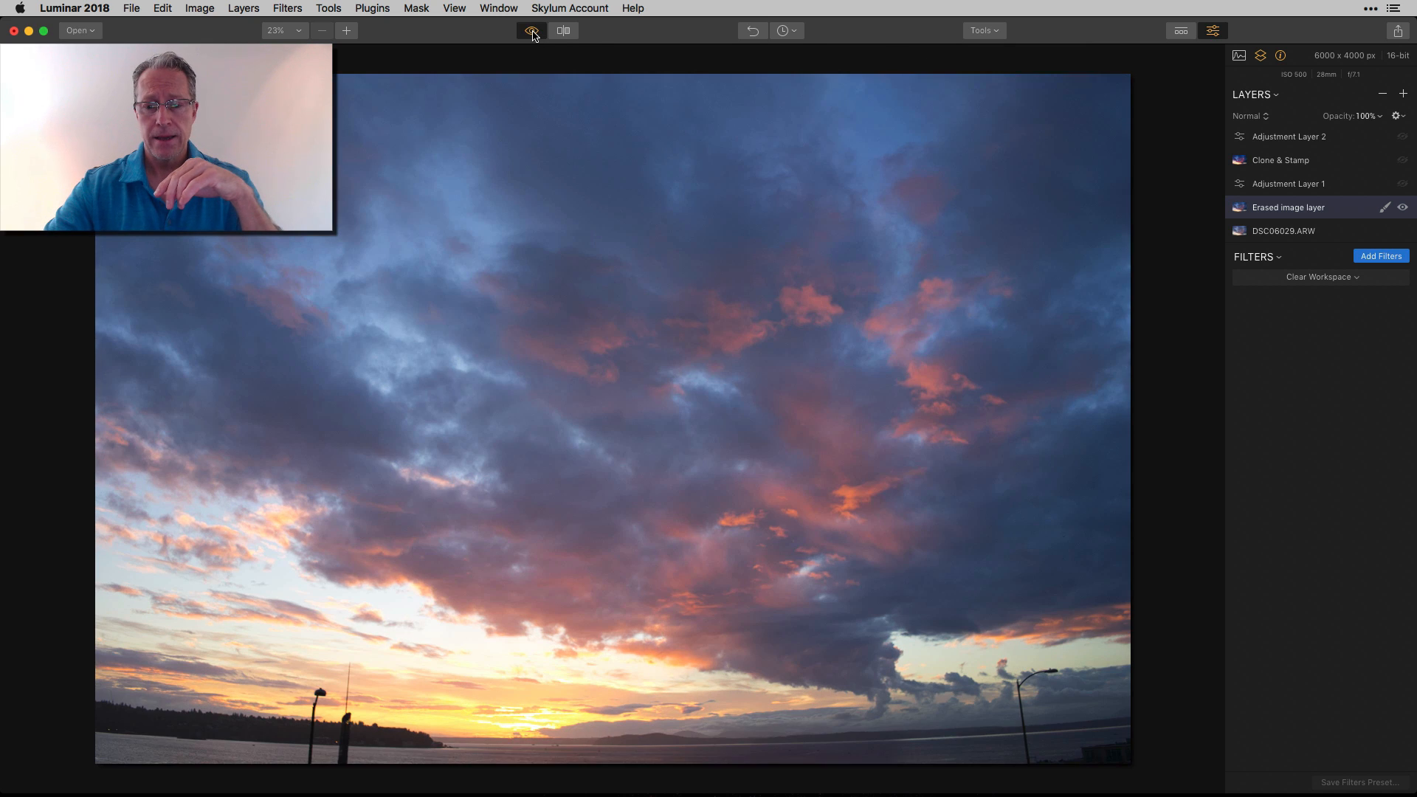
pyautogui.click(533, 34)
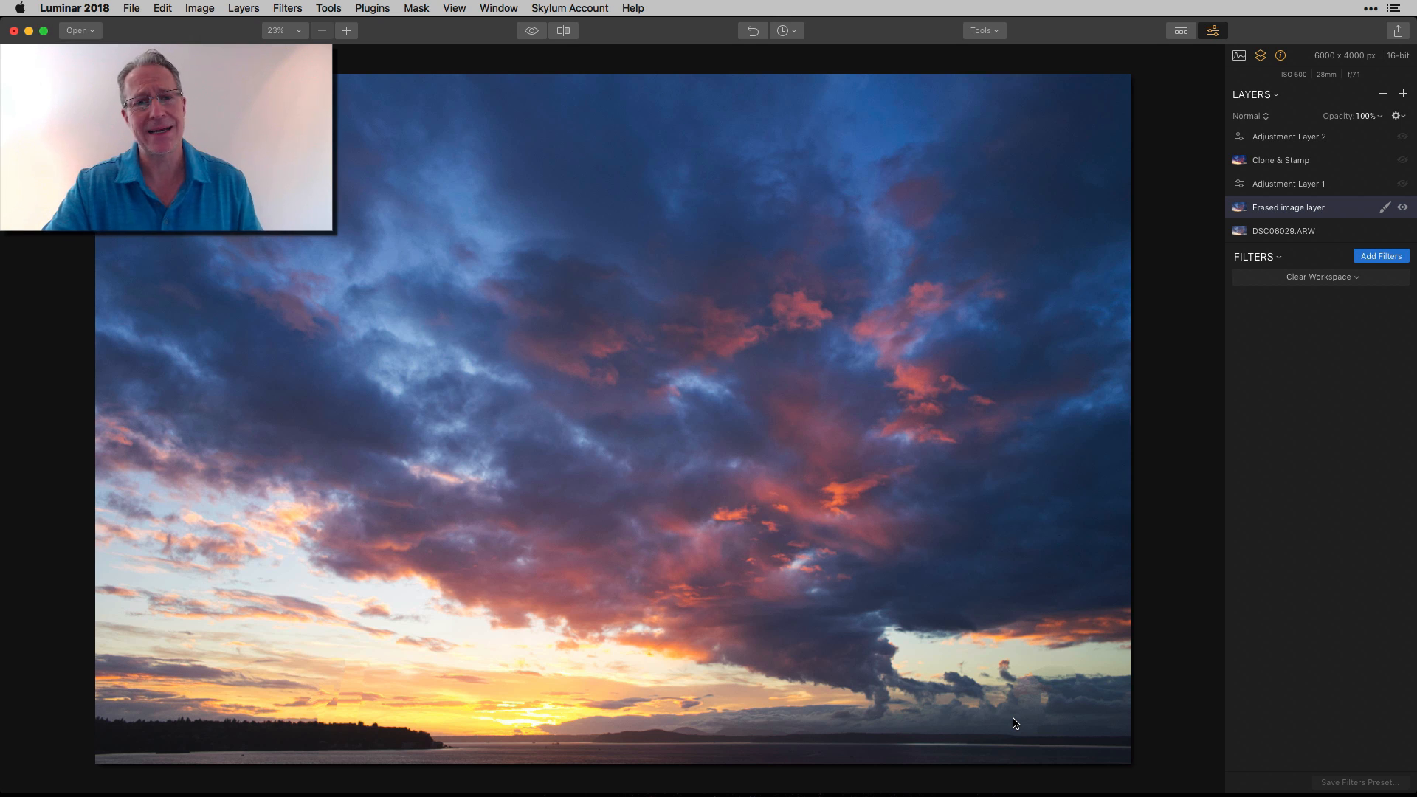
pyautogui.click(1404, 208)
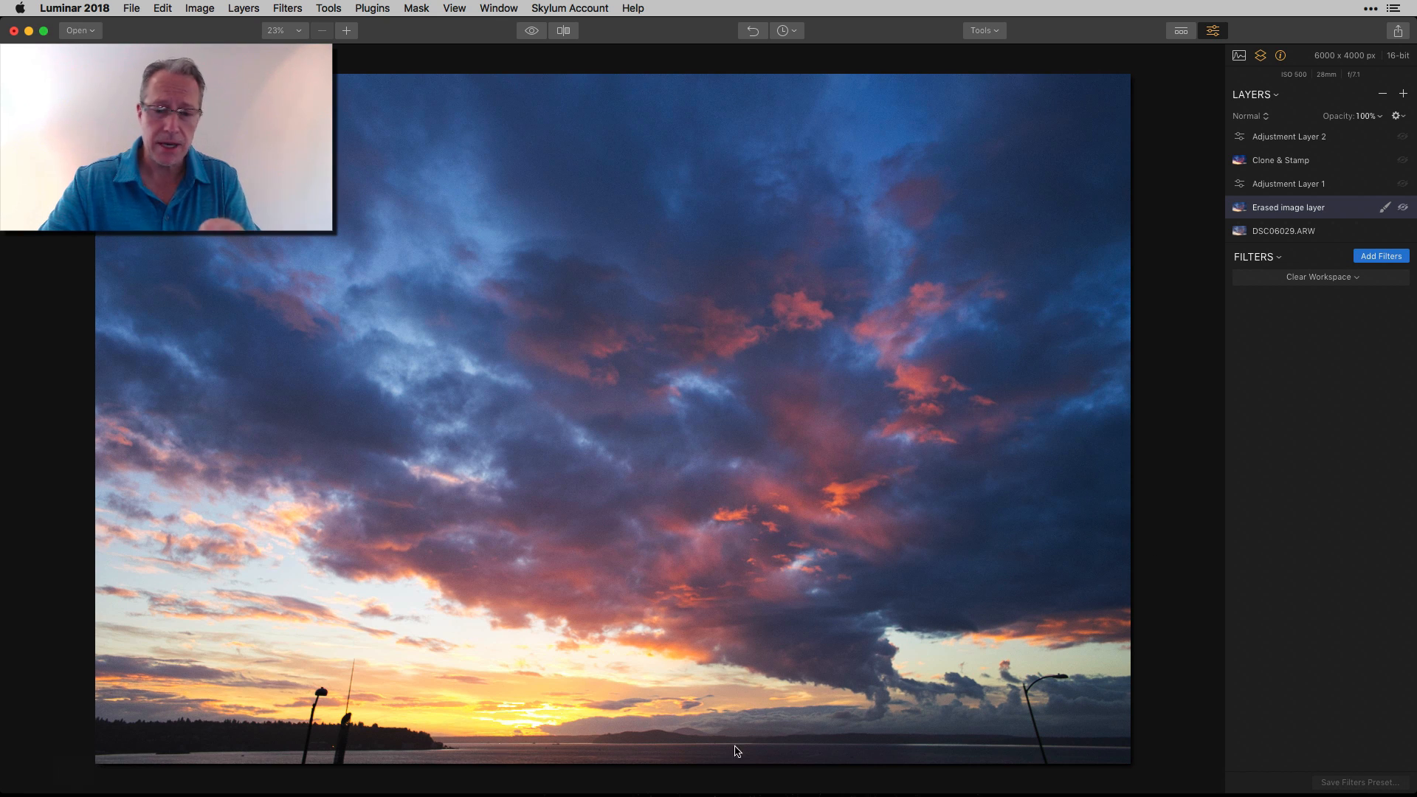
pyautogui.click(1406, 208)
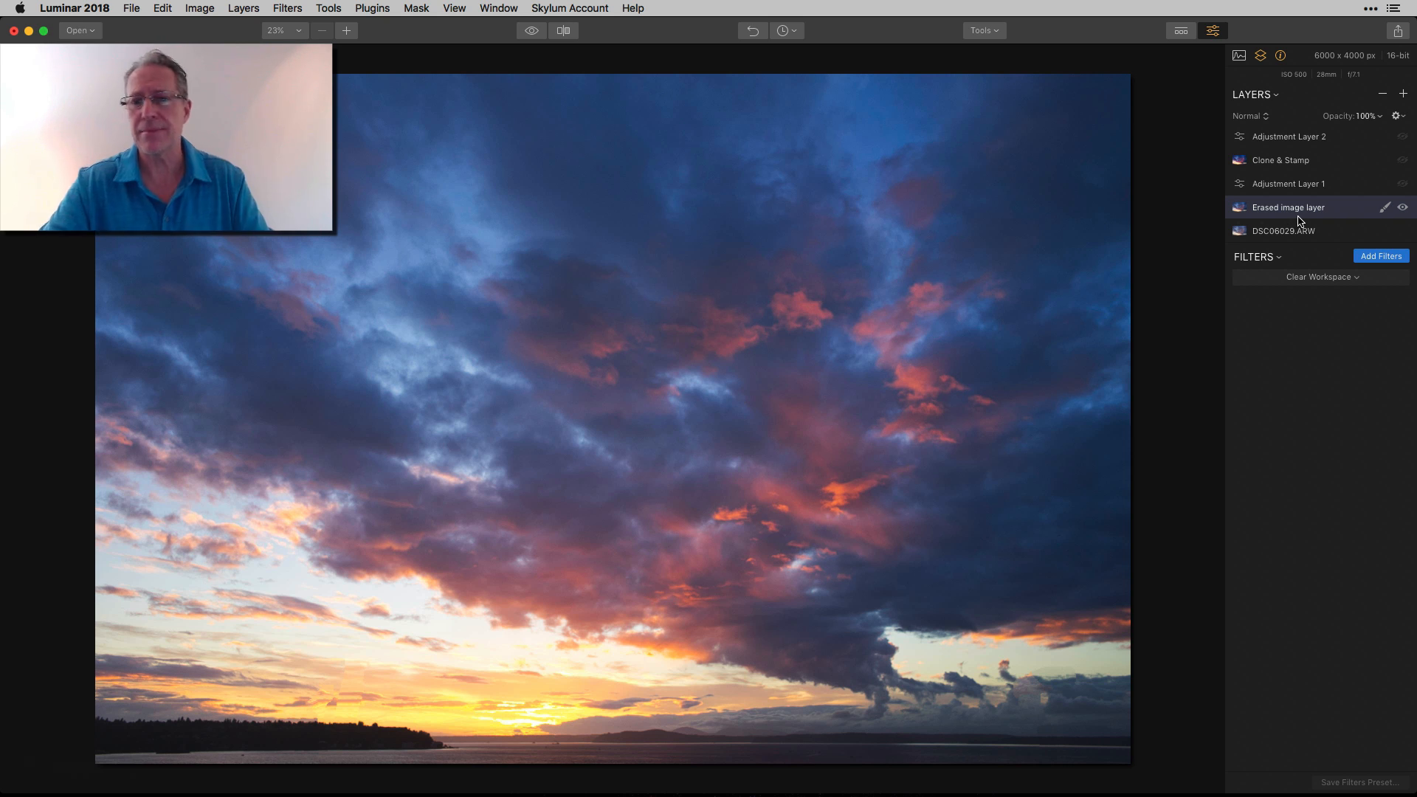
# Show Adjustment Layer 1 and enable its Clarity and Polarizing Filter filters
pyautogui.click(1301, 184)
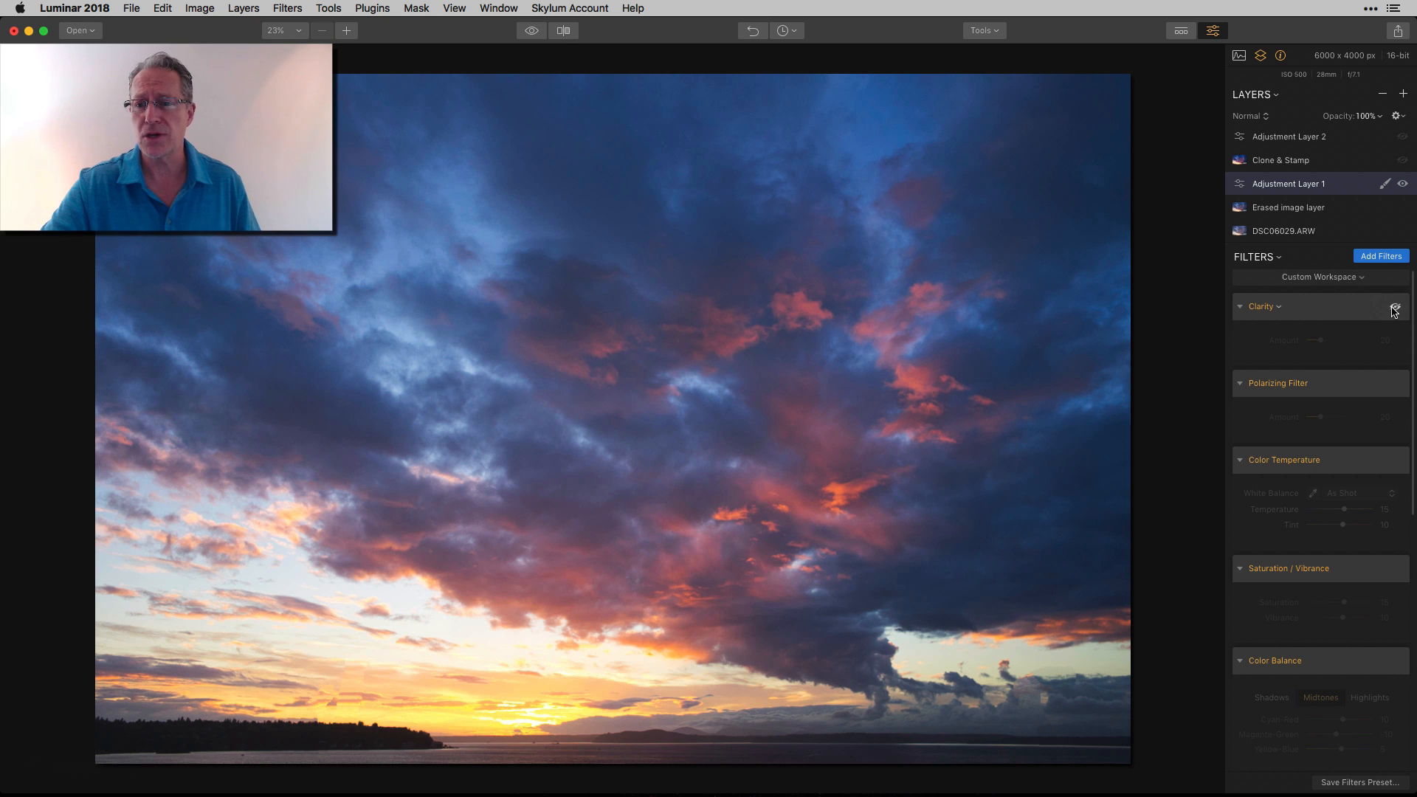
pyautogui.click(1396, 310)
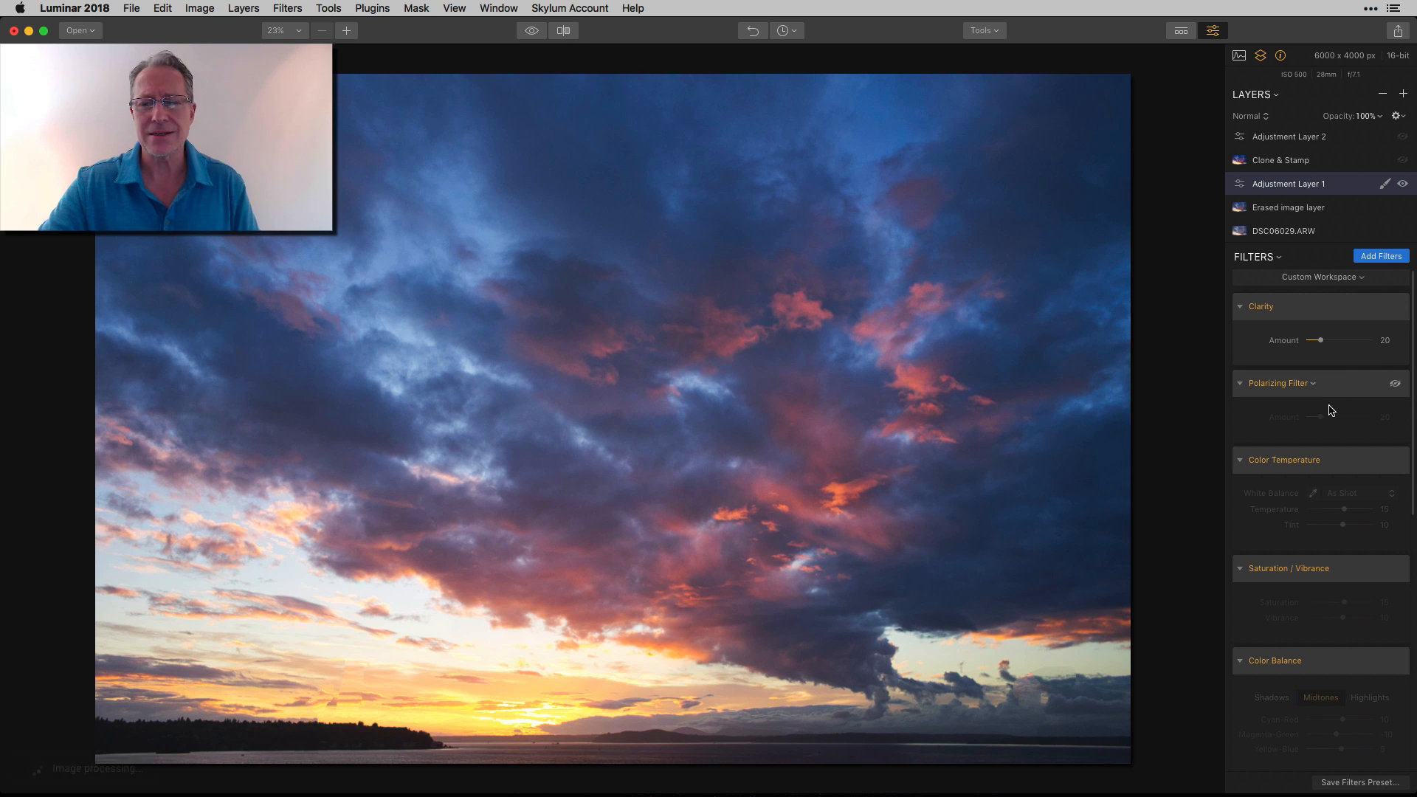
pyautogui.scroll(-2, 1331, 410)
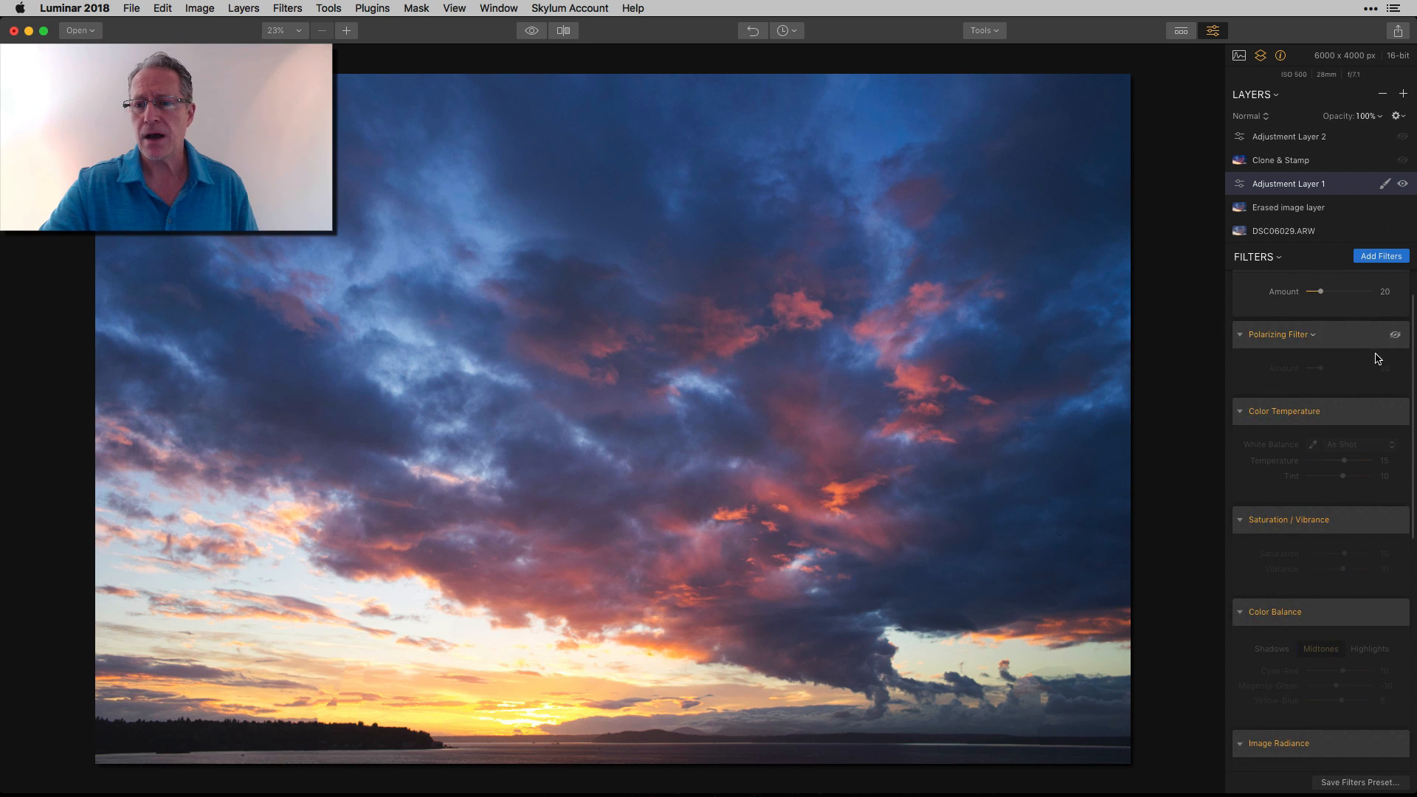
pyautogui.click(1396, 336)
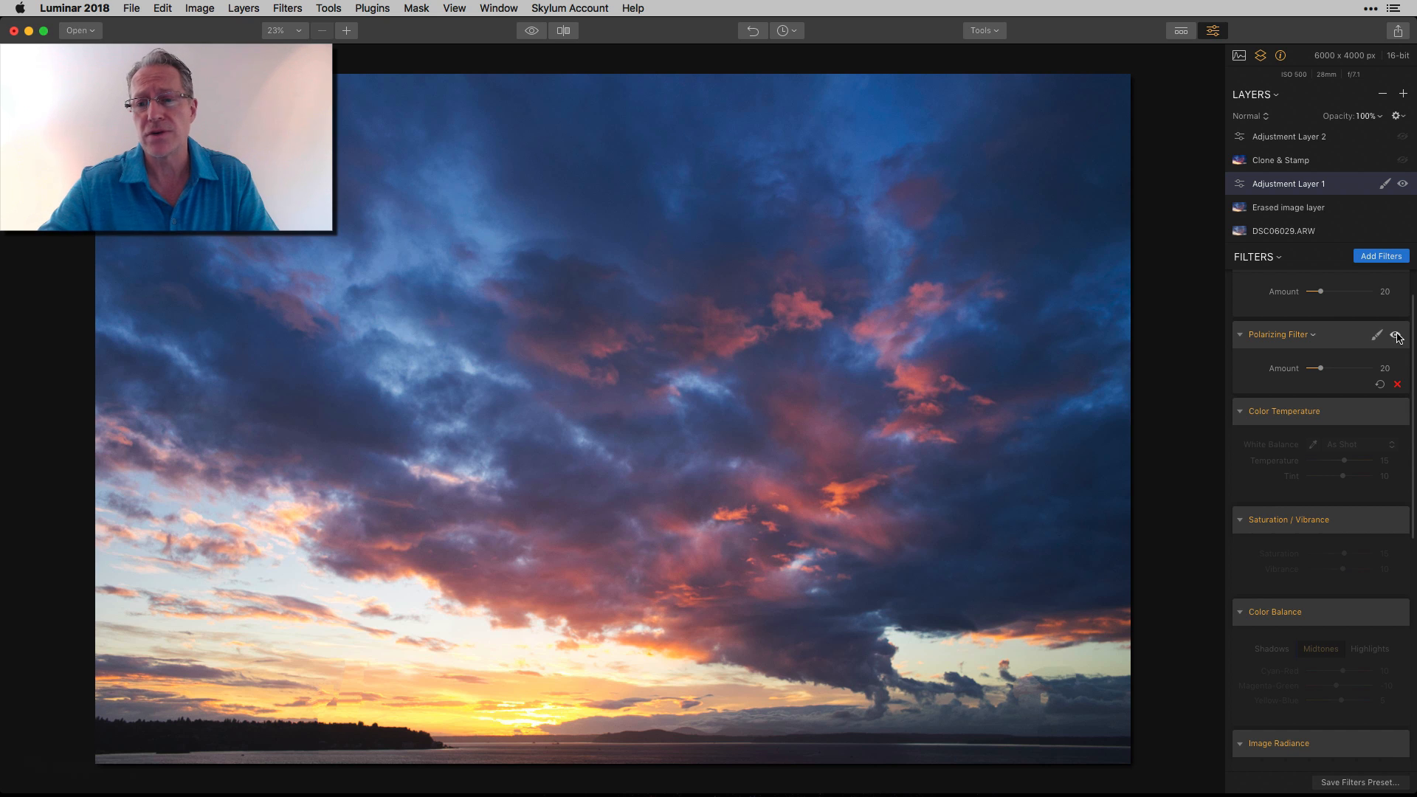
# Enable the Color Temperature and Saturation / Vibrance filters on Adjustment Layer 1
pyautogui.scroll(-2, 1370, 436)
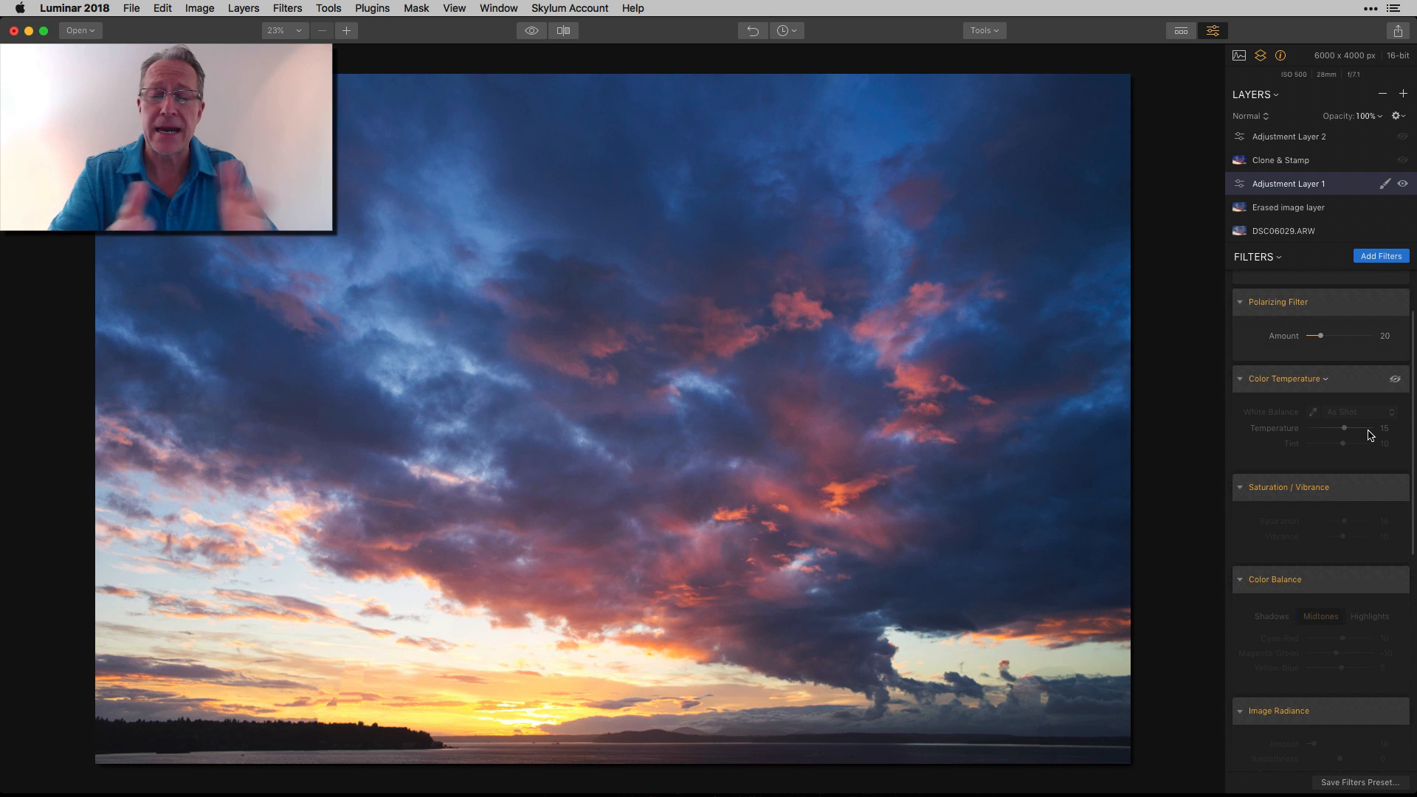
pyautogui.click(1395, 380)
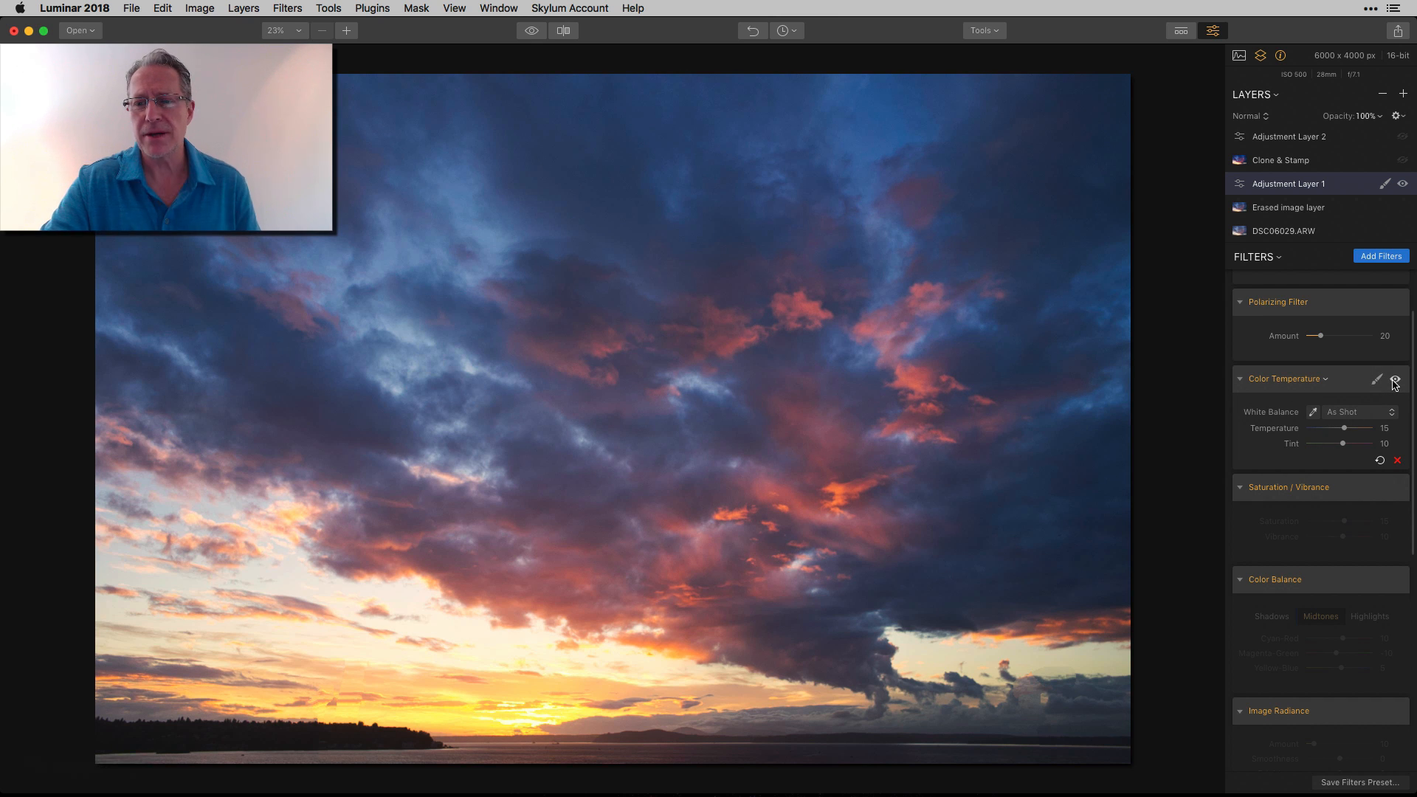
pyautogui.scroll(-1, 1344, 451)
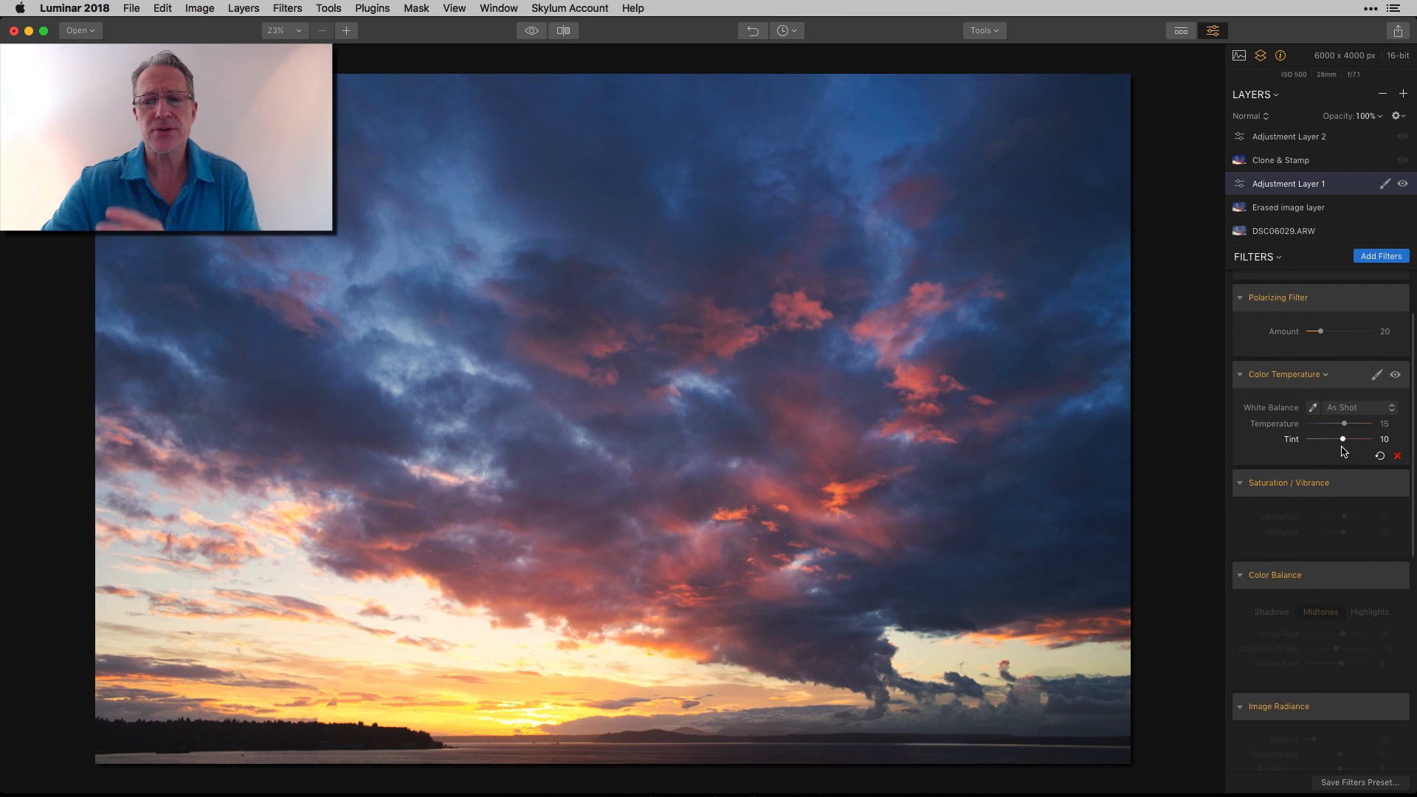
pyautogui.scroll(-3, 1343, 451)
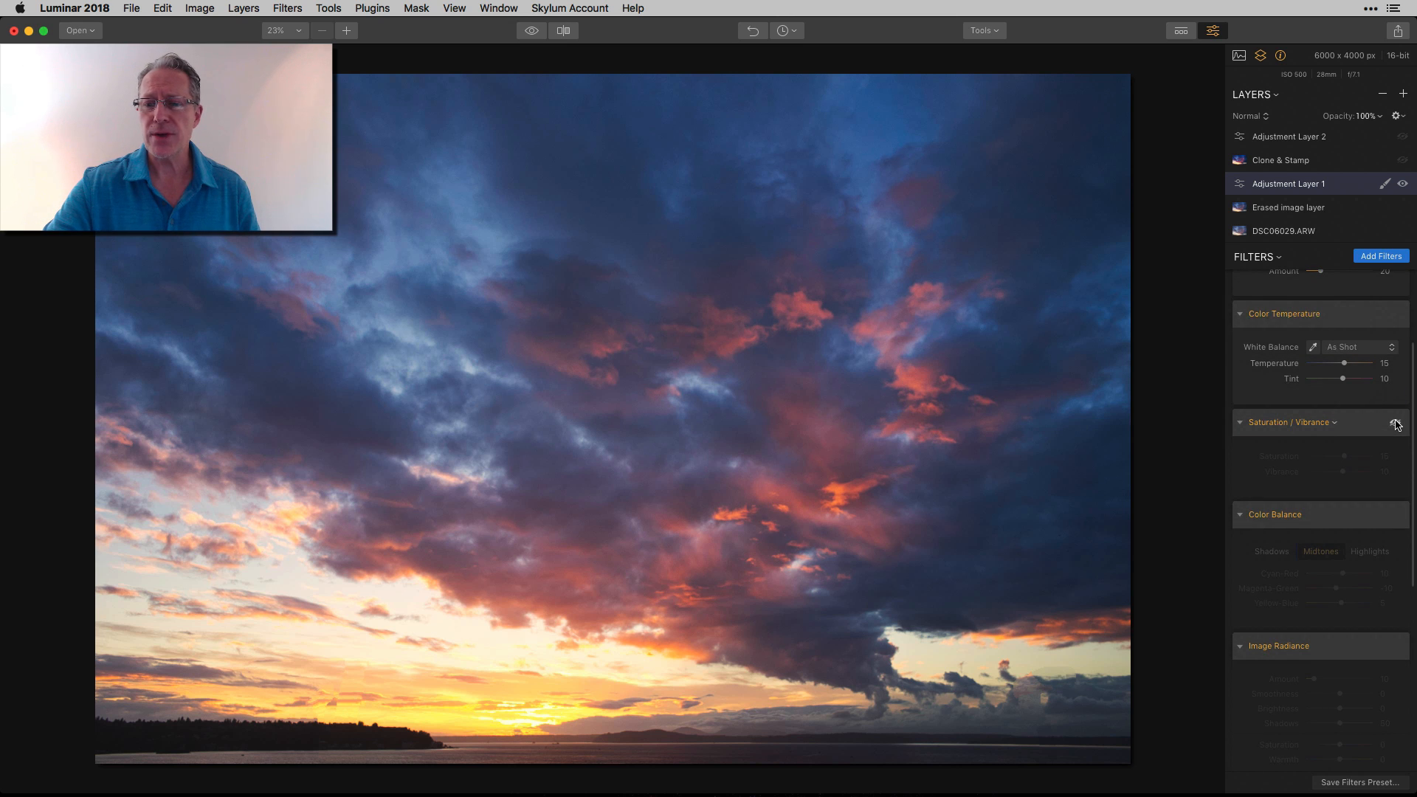
pyautogui.click(1396, 424)
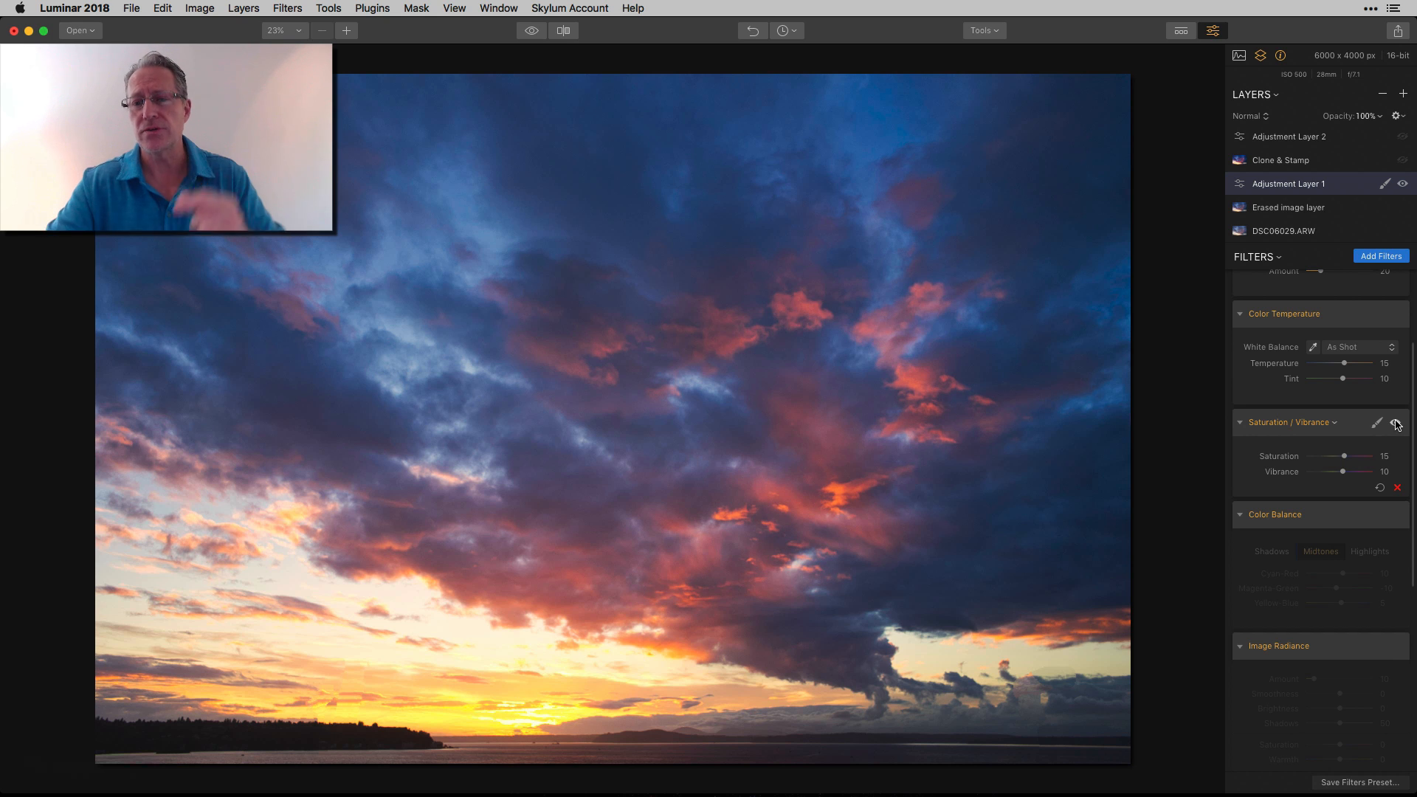
# Enable the Color Balance filter and compare the photo with and without Adjustment Layer 1
pyautogui.scroll(5, 1370, 393)
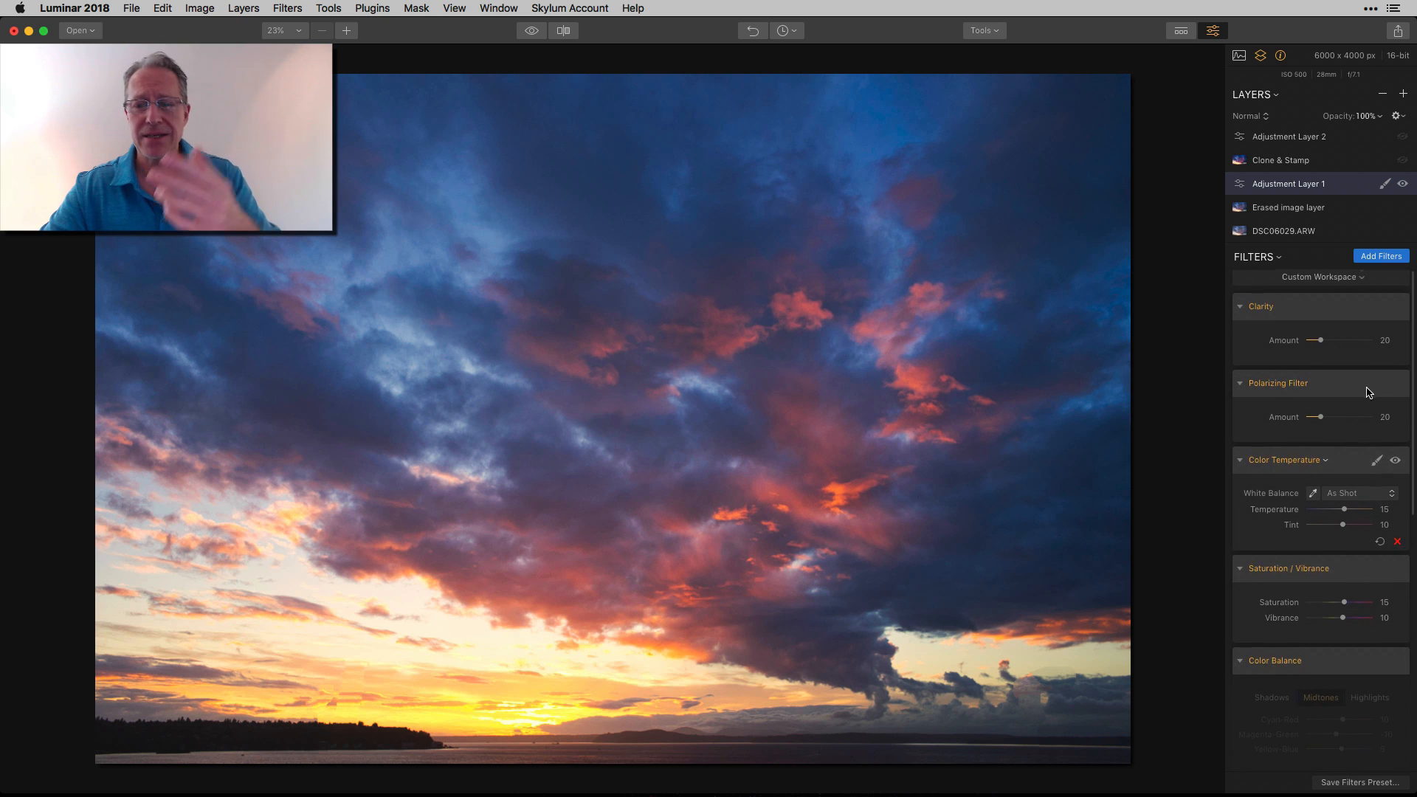
pyautogui.scroll(-5, 1370, 393)
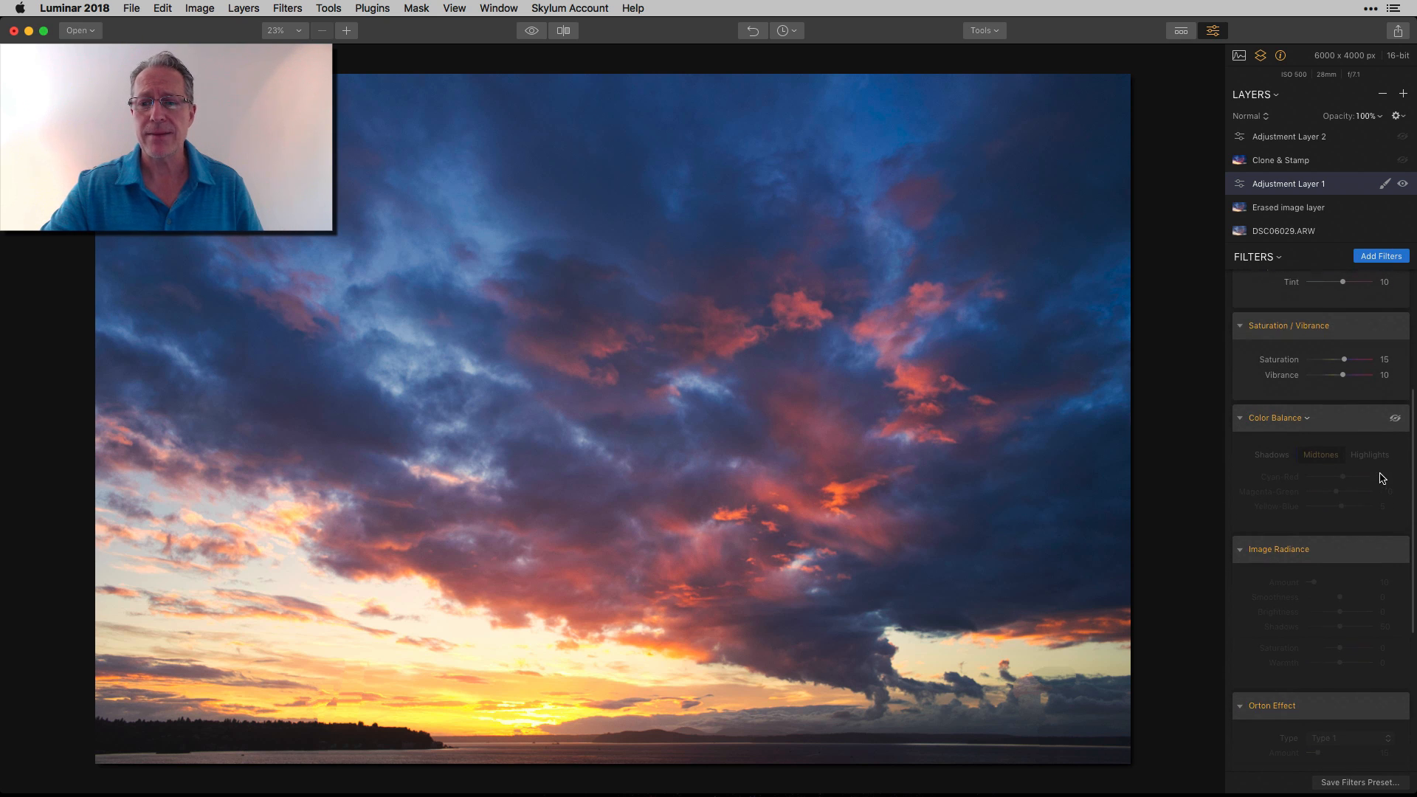
pyautogui.click(1396, 396)
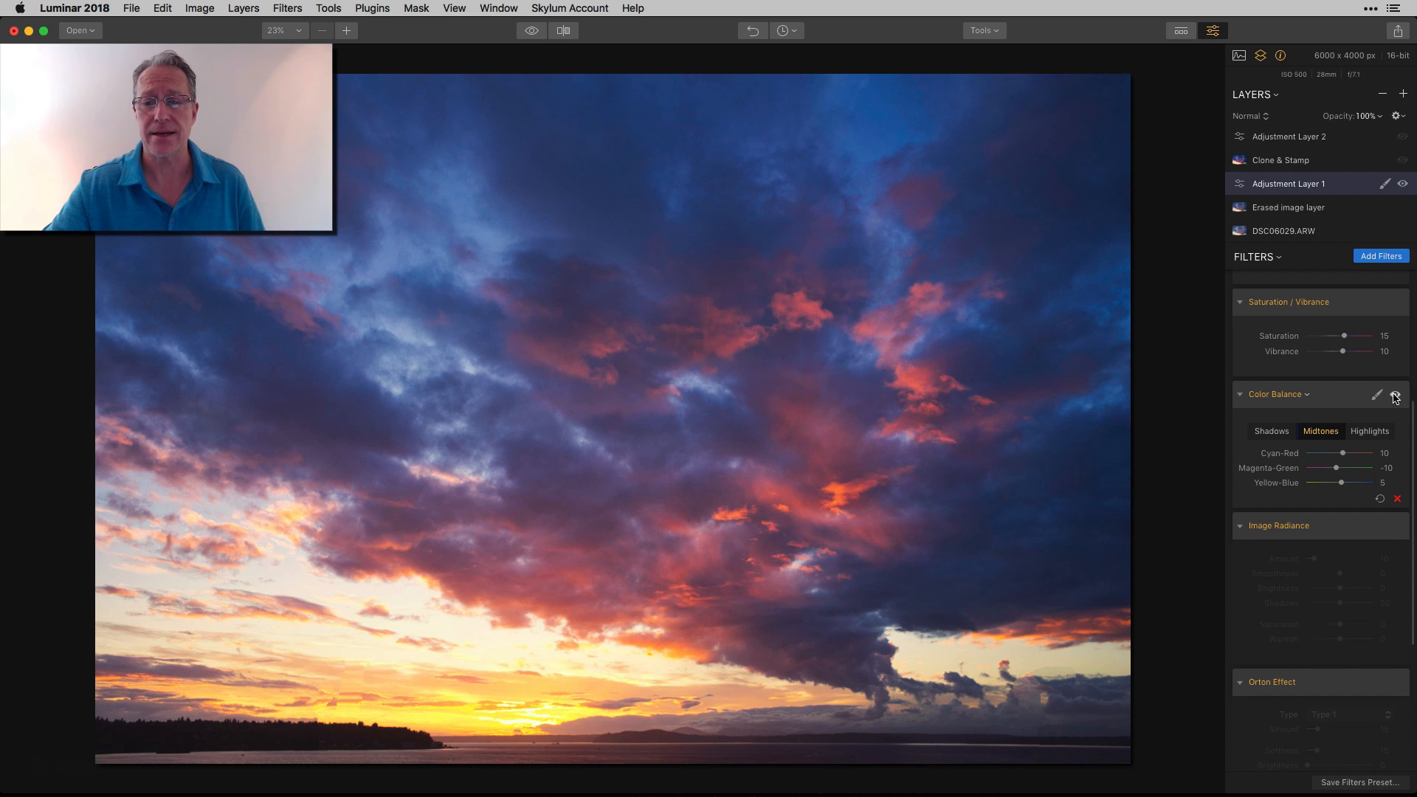
pyautogui.click(1403, 185)
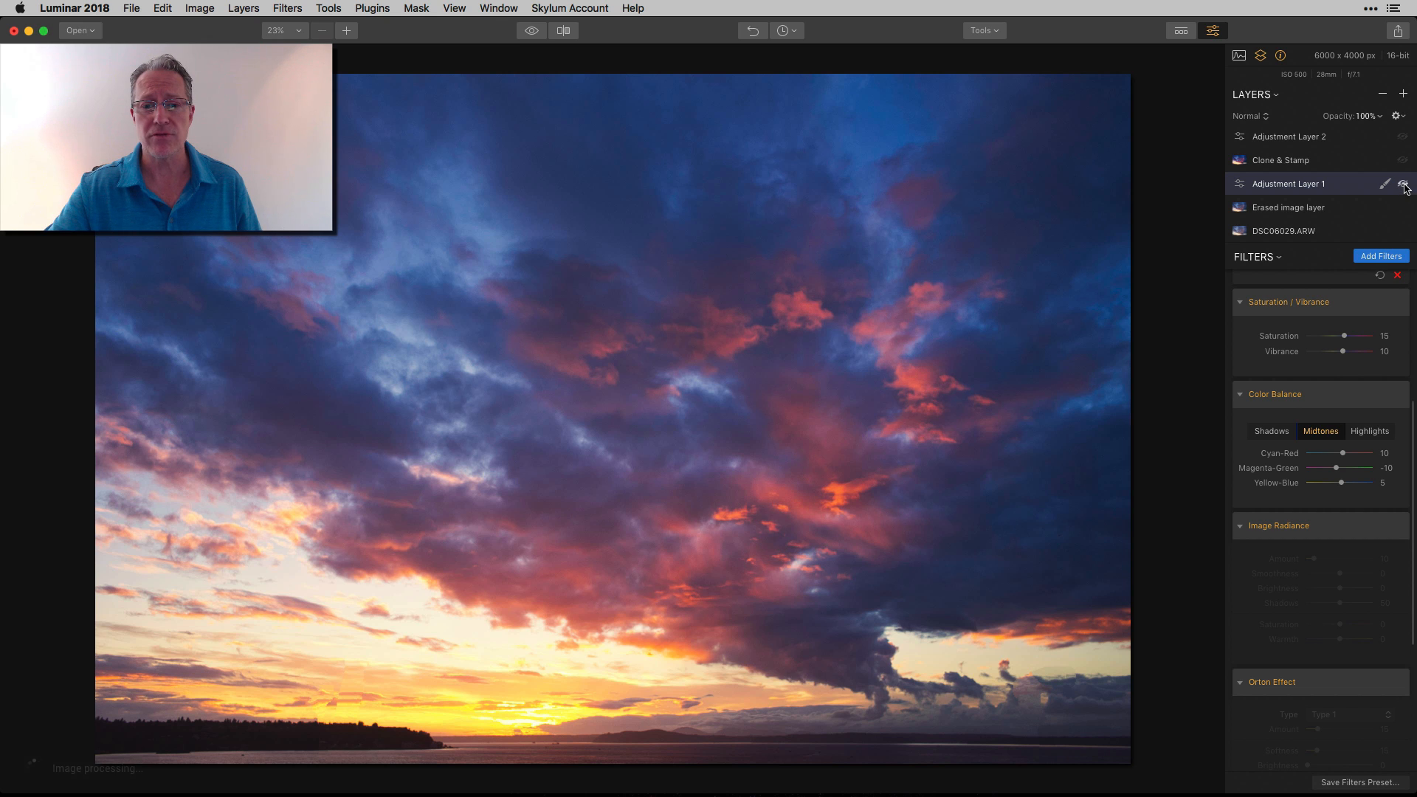
pyautogui.click(1405, 186)
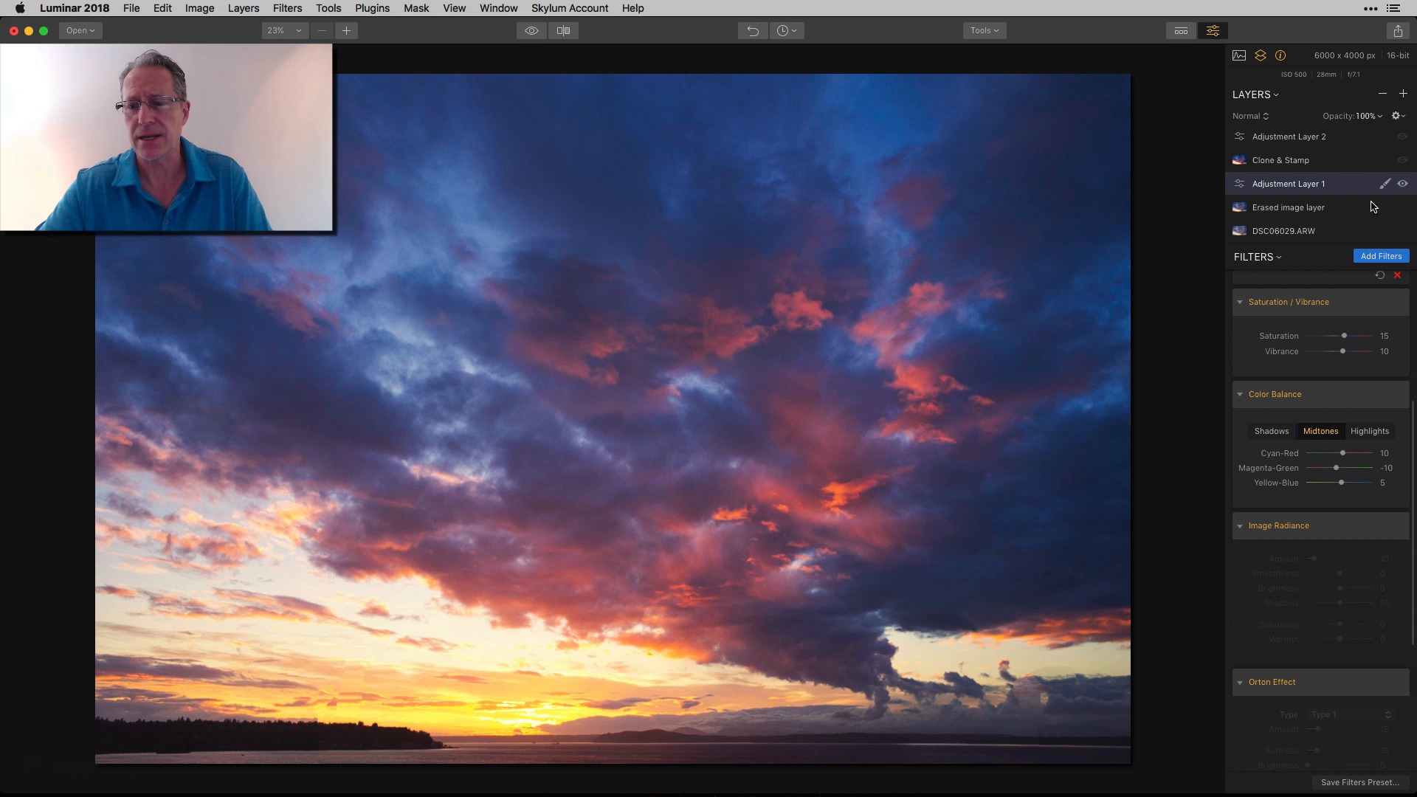
# Check the Color Balance settings for shadows, highlights and midtones
pyautogui.click(1270, 432)
pyautogui.click(1377, 433)
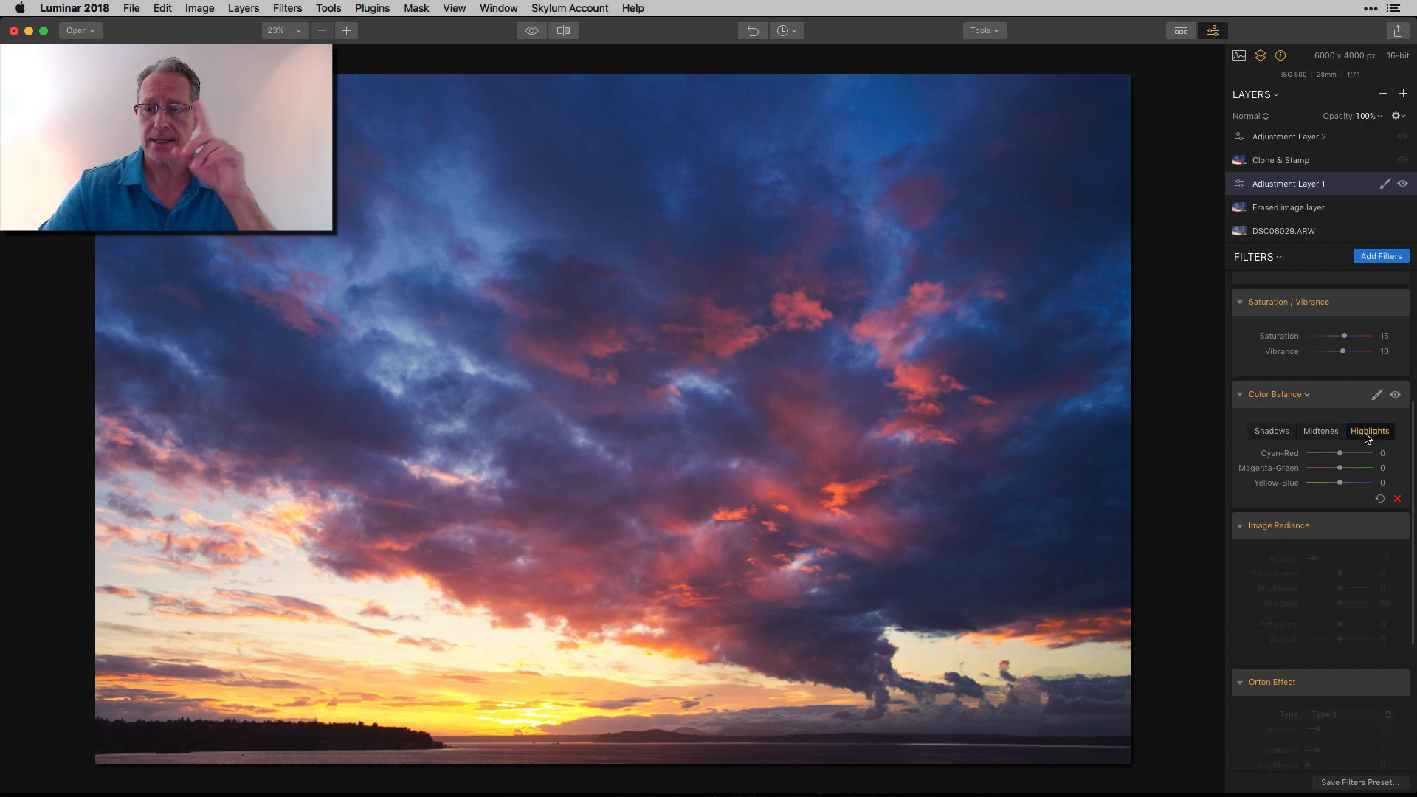
pyautogui.click(1336, 433)
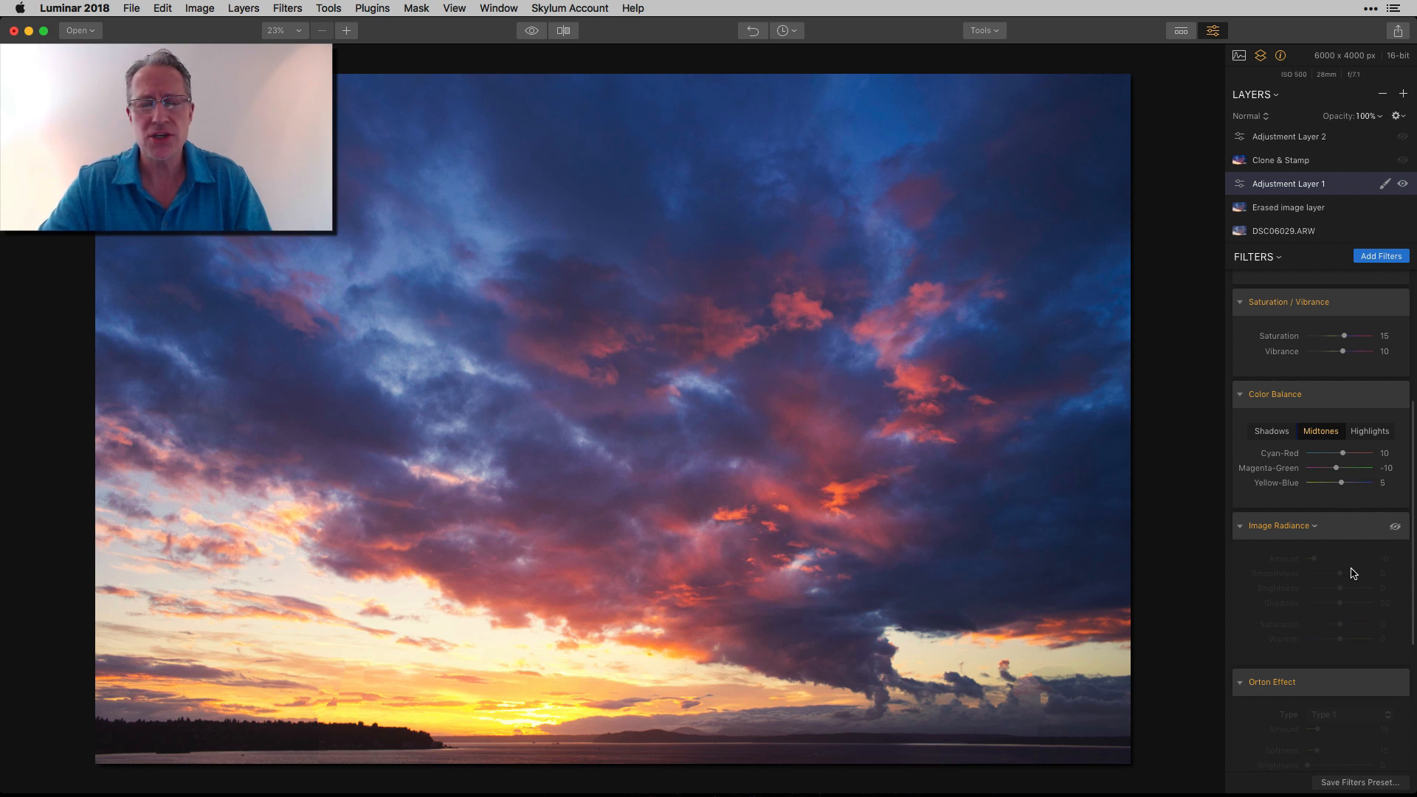
# Enable the Image Radiance filter and the first Orton Effect filter on Adjustment Layer 1
pyautogui.scroll(-3, 1354, 574)
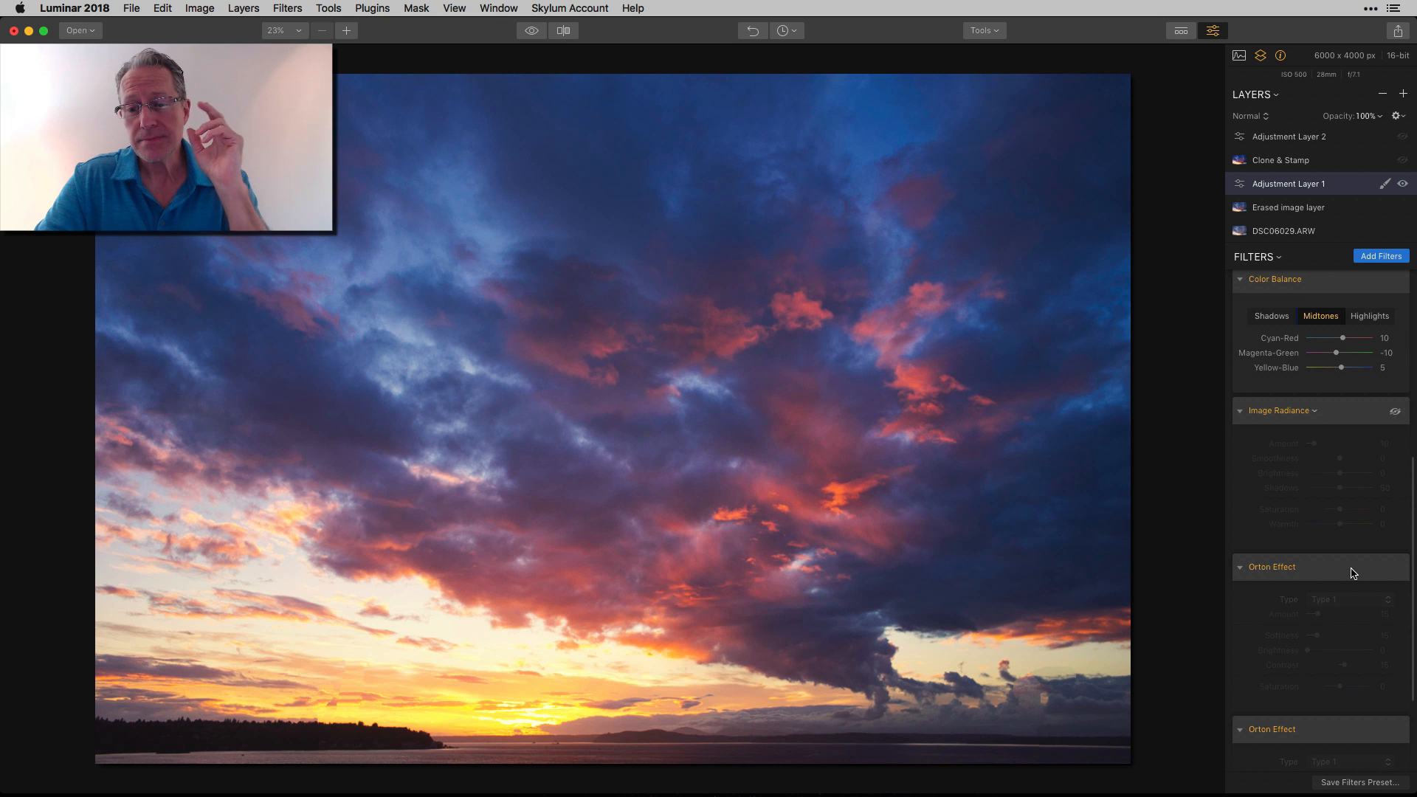
pyautogui.click(1395, 412)
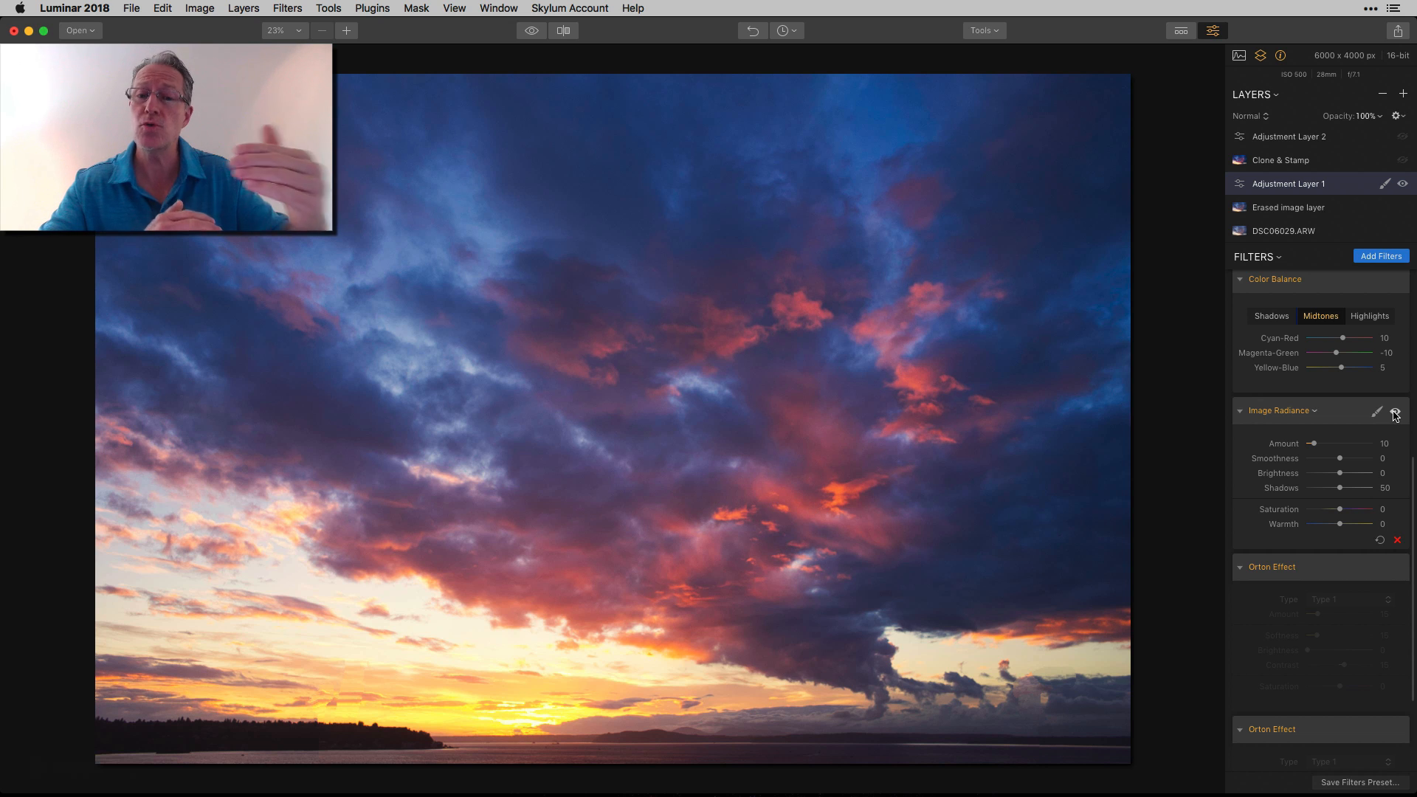
pyautogui.scroll(-3, 1396, 414)
pyautogui.scroll(-1, 1394, 412)
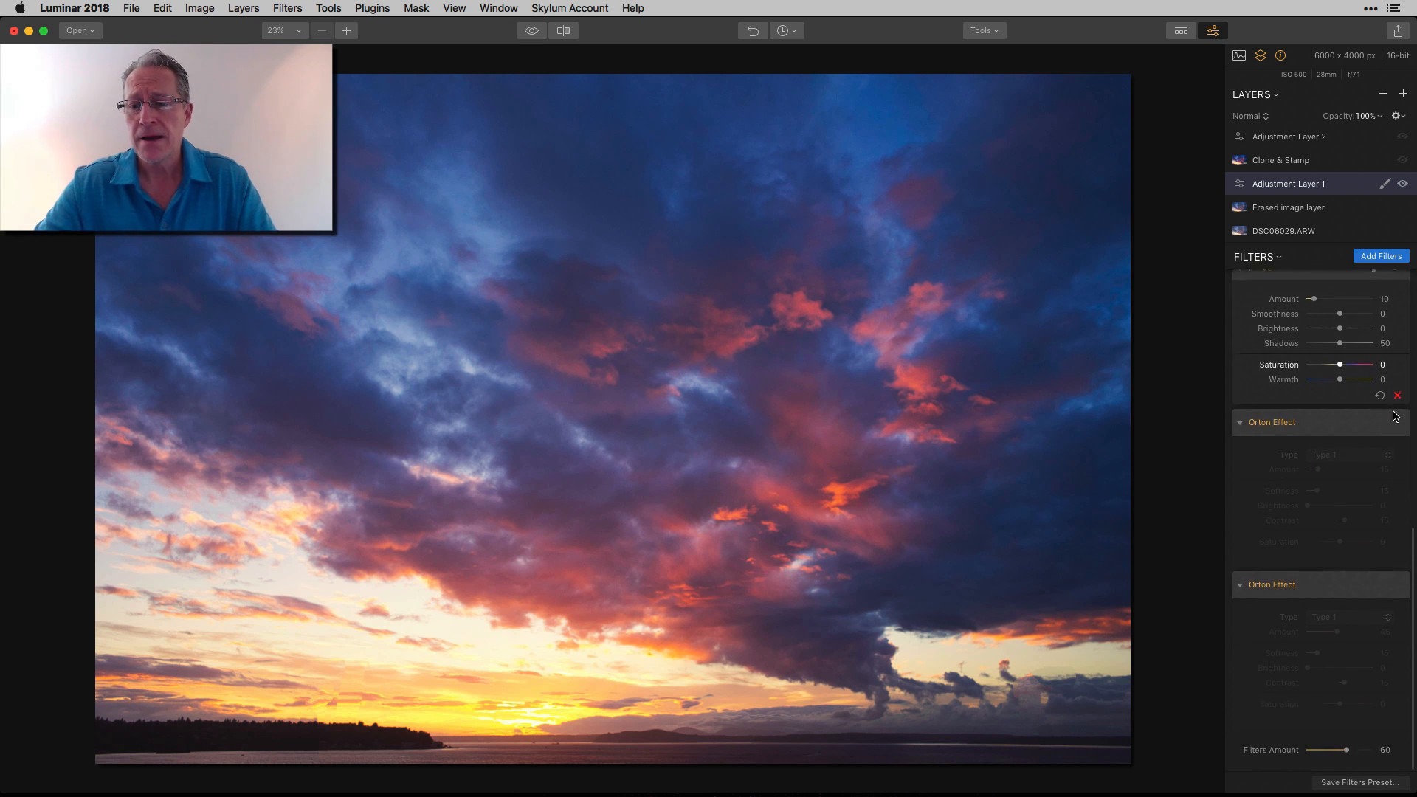
pyautogui.click(1396, 429)
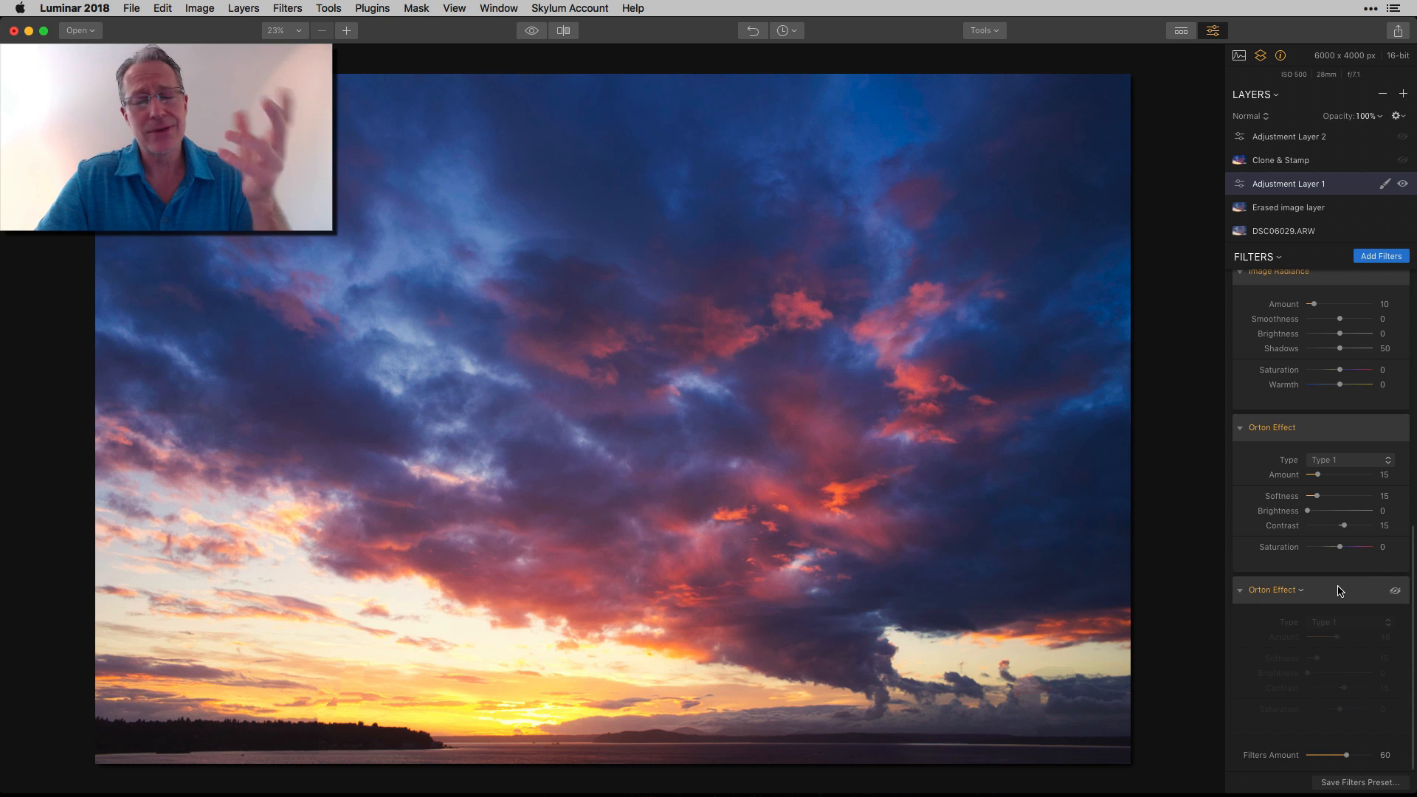
# Enable the second Orton Effect filter on Adjustment Layer 1 and compare the photo with and without it
pyautogui.click(1396, 593)
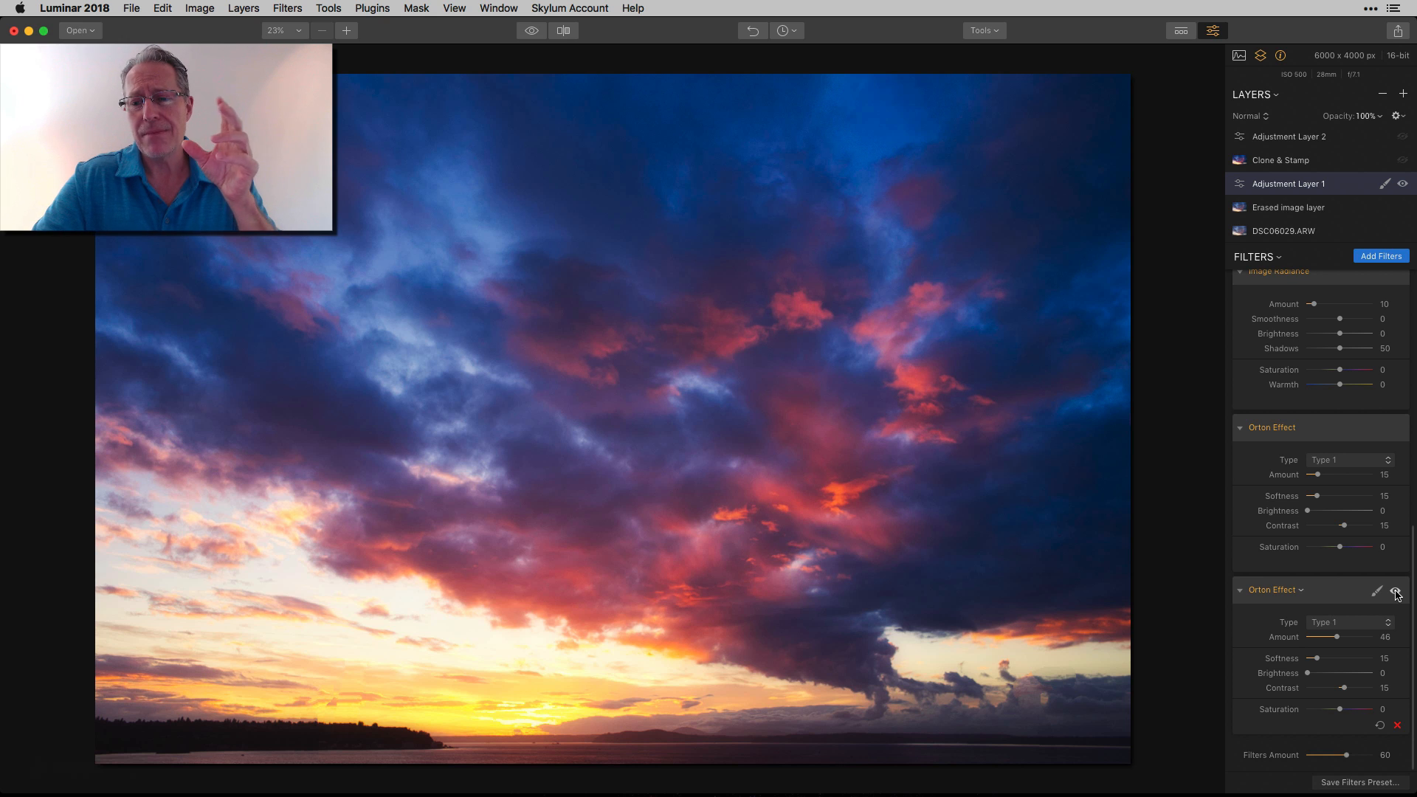
pyautogui.click(1396, 592)
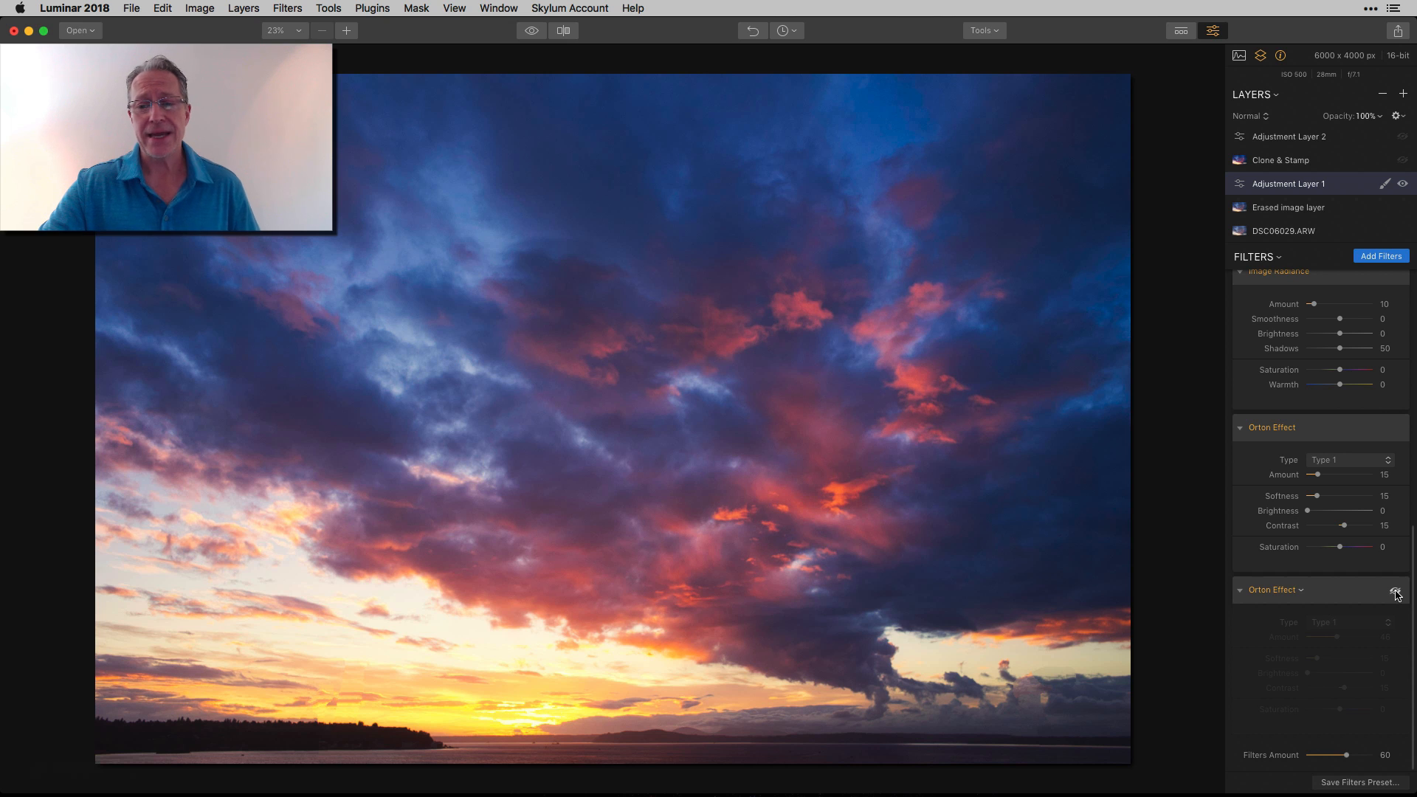
pyautogui.click(1396, 592)
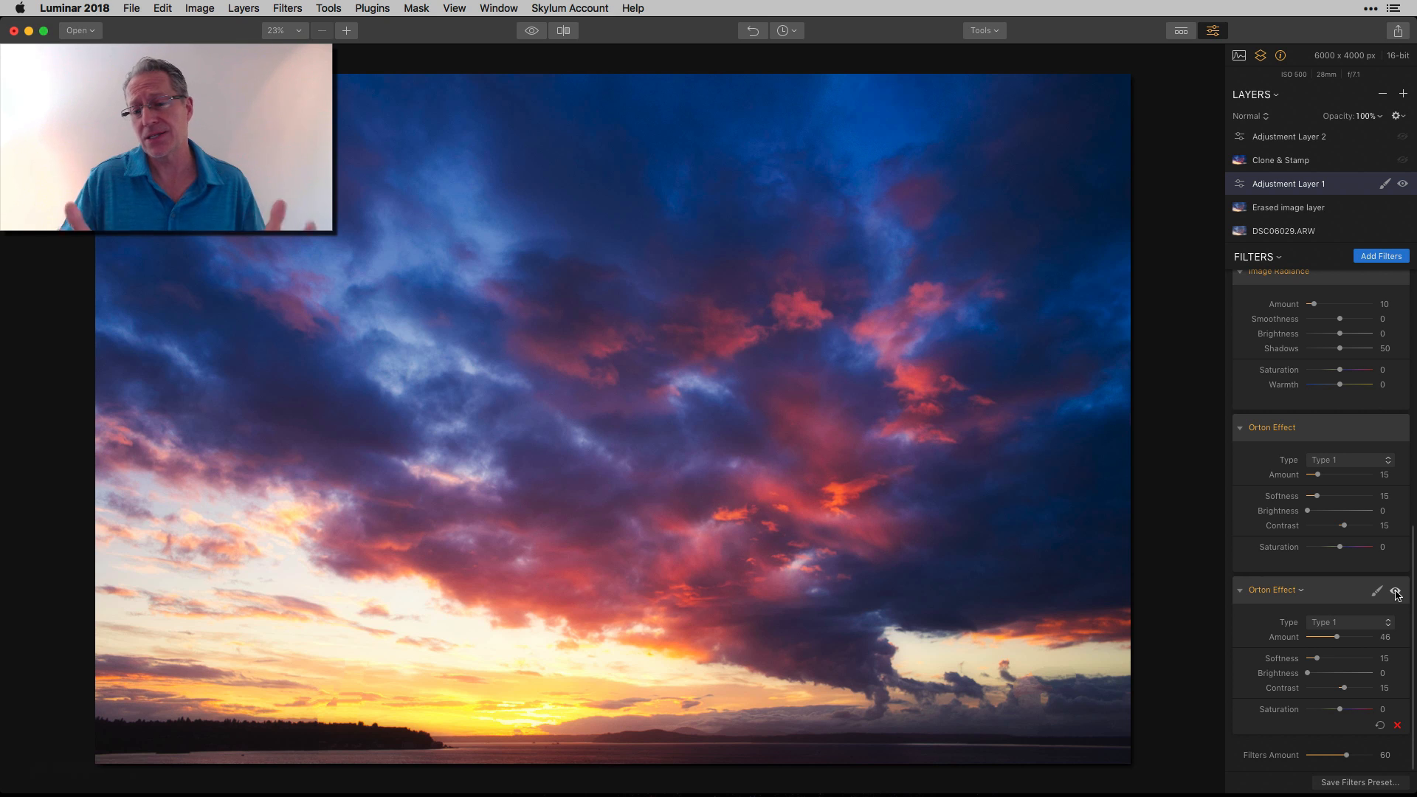
# Compare the photo edited up to Adjustment Layer 1 with the original image
pyautogui.scroll(5, 1397, 595)
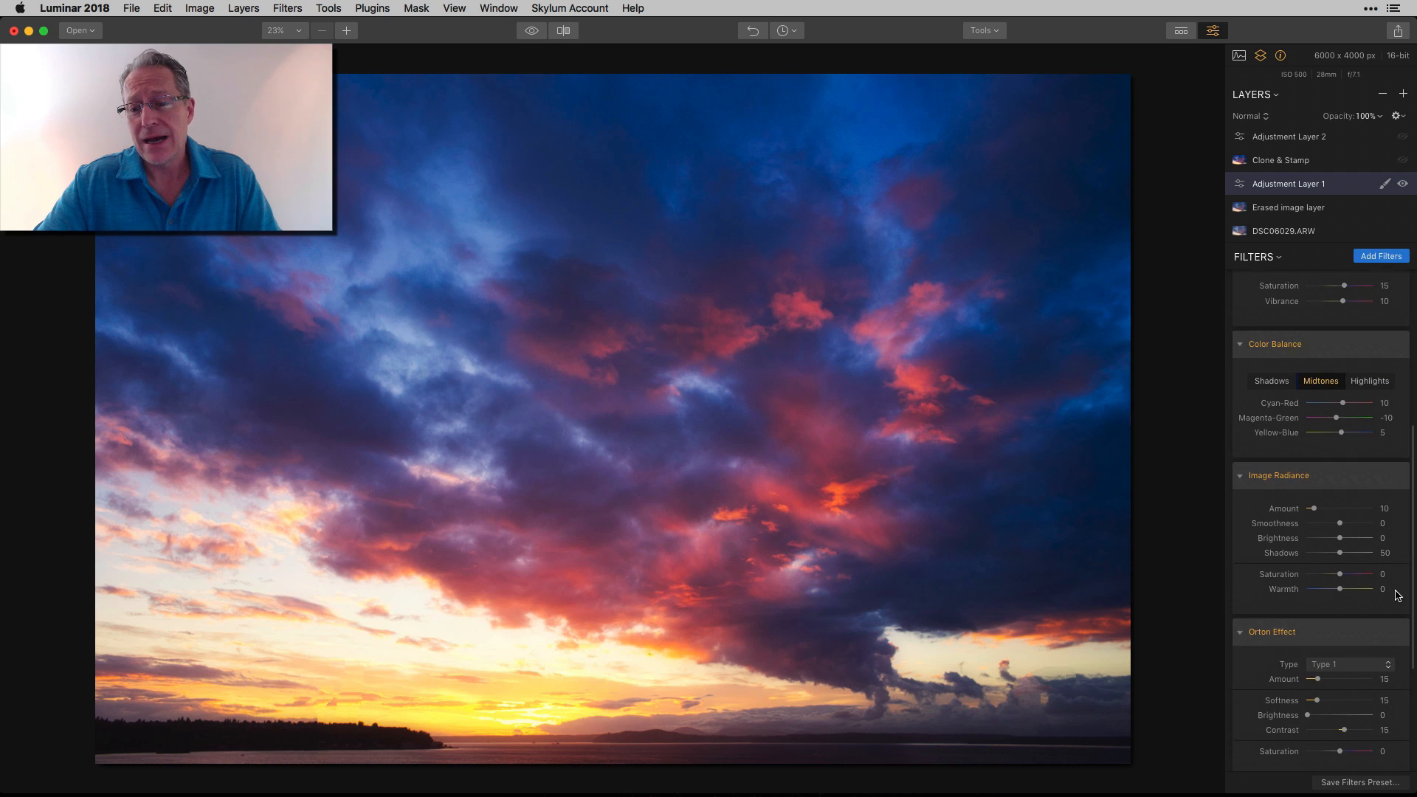
pyautogui.scroll(7, 1397, 595)
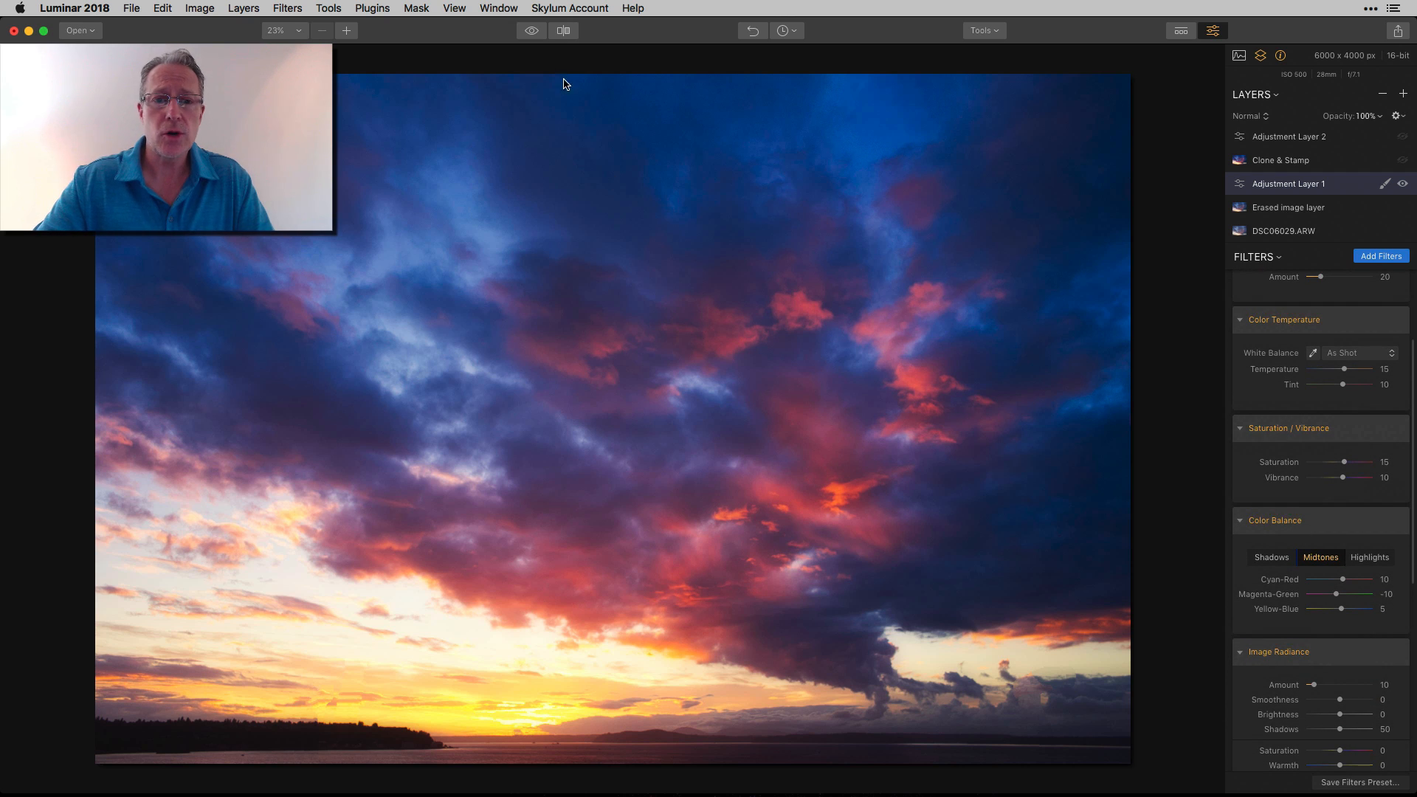
pyautogui.click(531, 31)
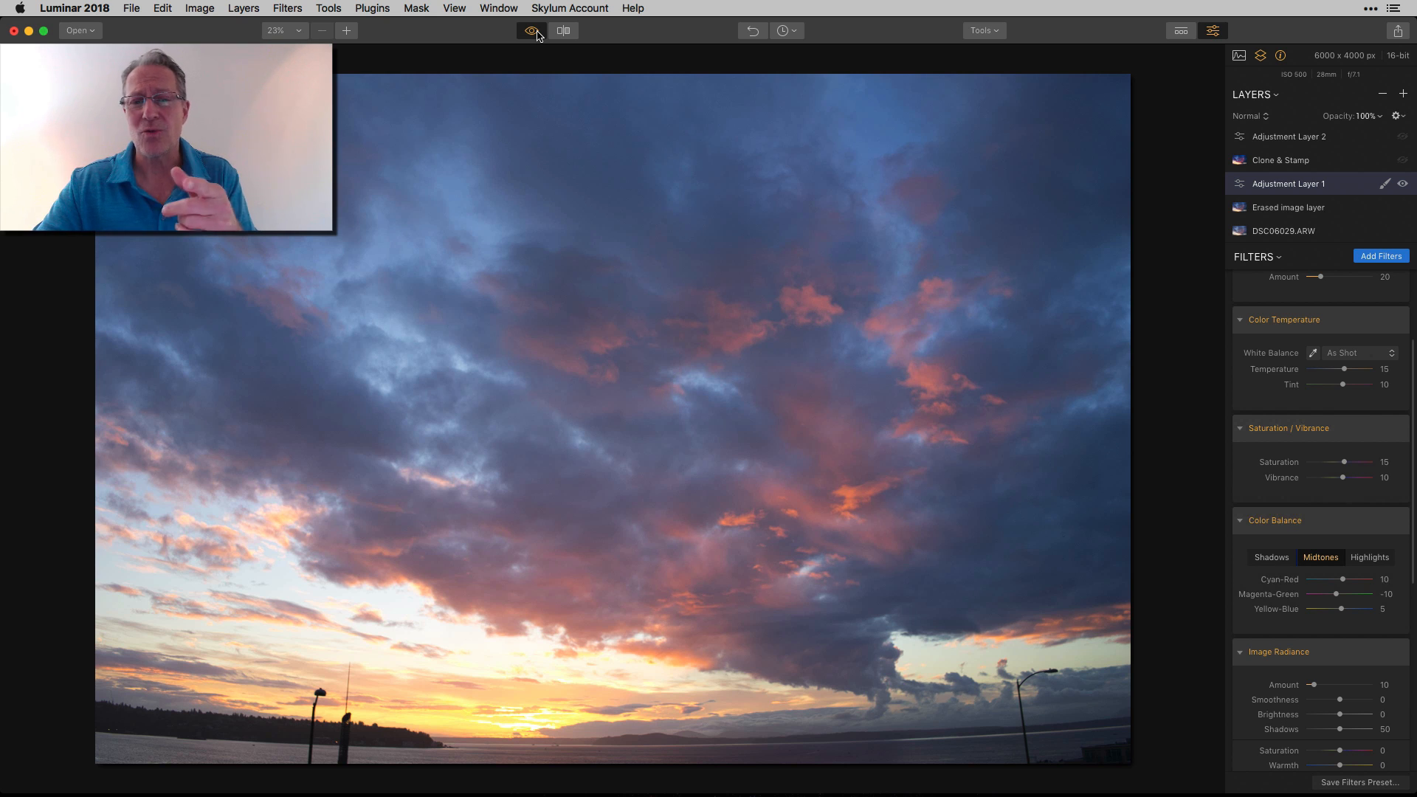
pyautogui.click(536, 32)
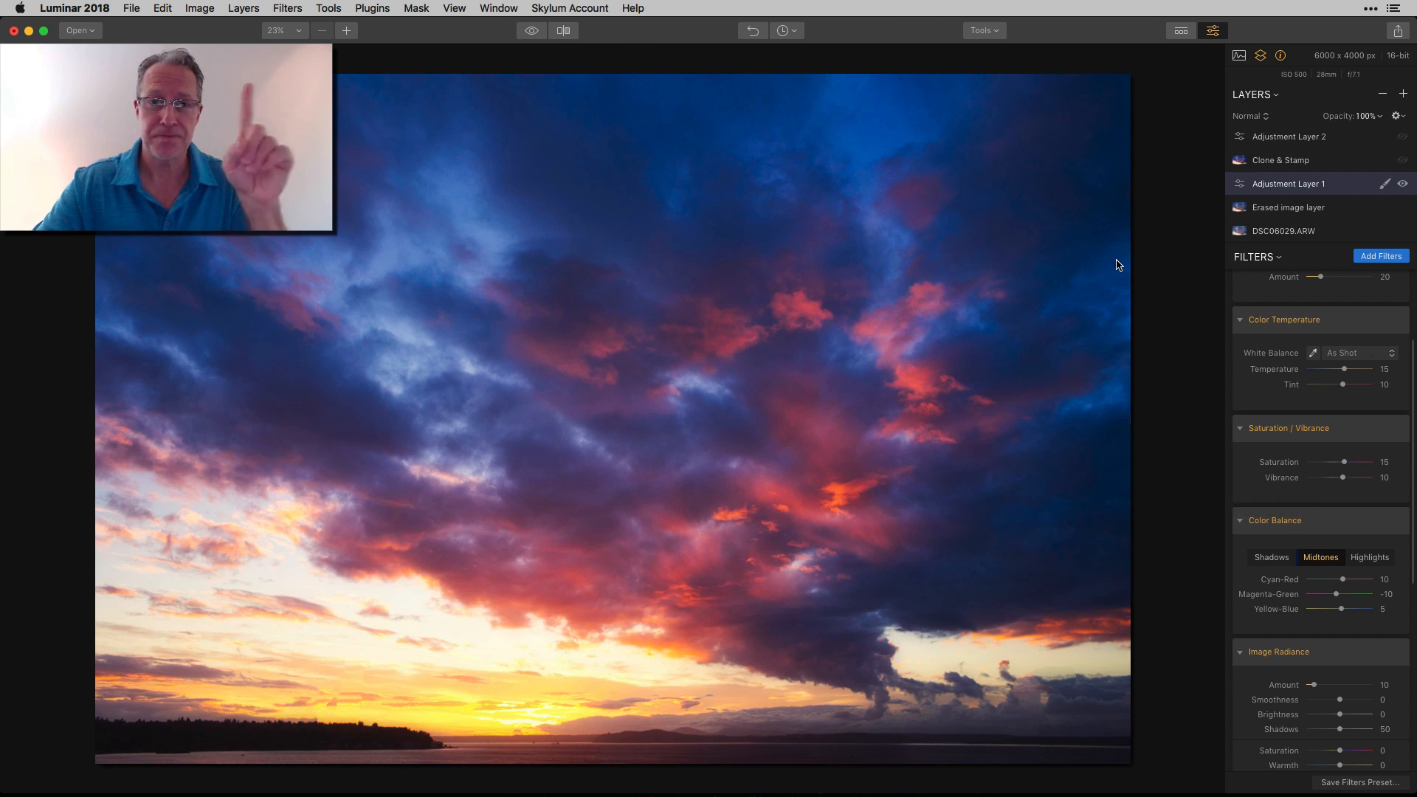
# Show the Clone & Stamp layer and view the horizon area at 50% zoom
pyautogui.click(1320, 164)
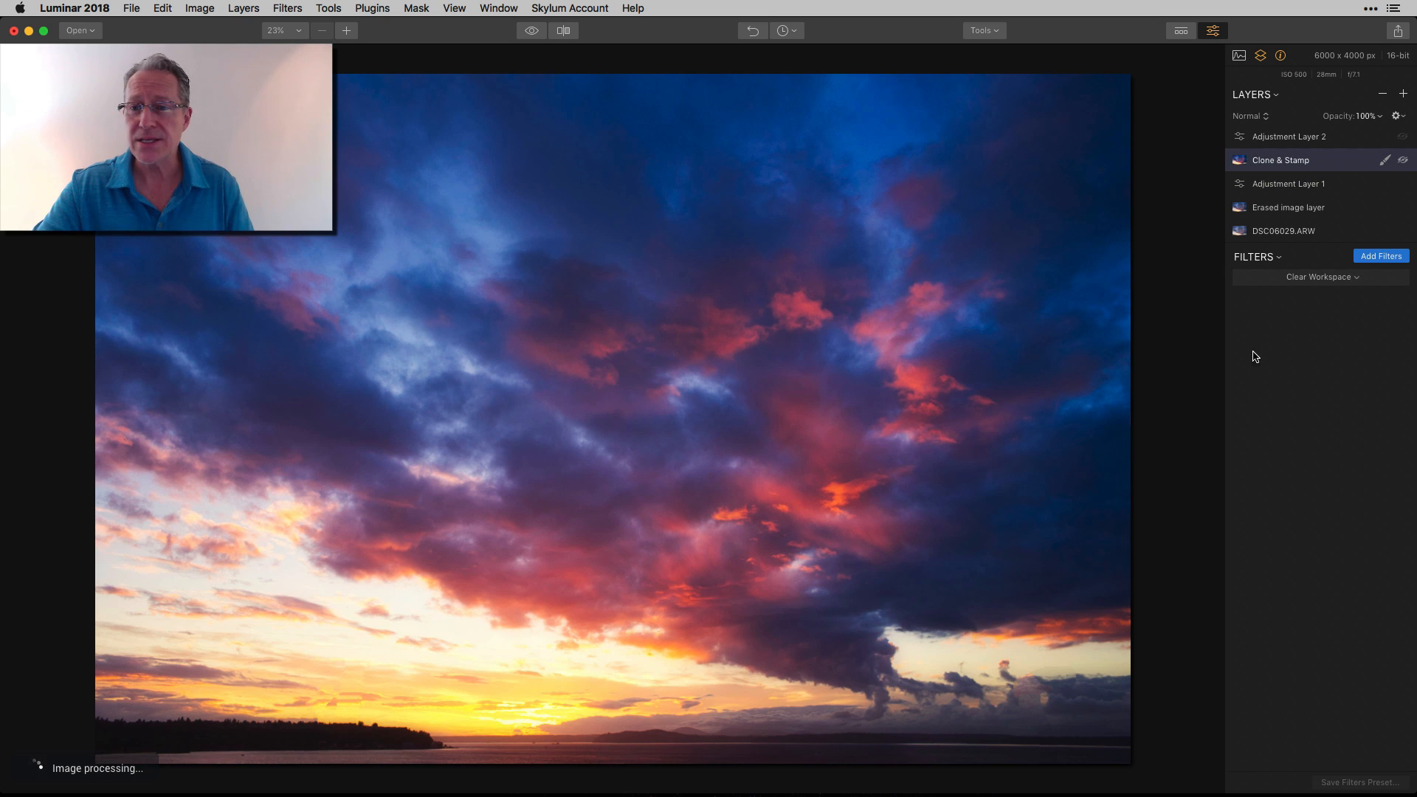
pyautogui.click(347, 30)
pyautogui.scroll(-10, 778, 620)
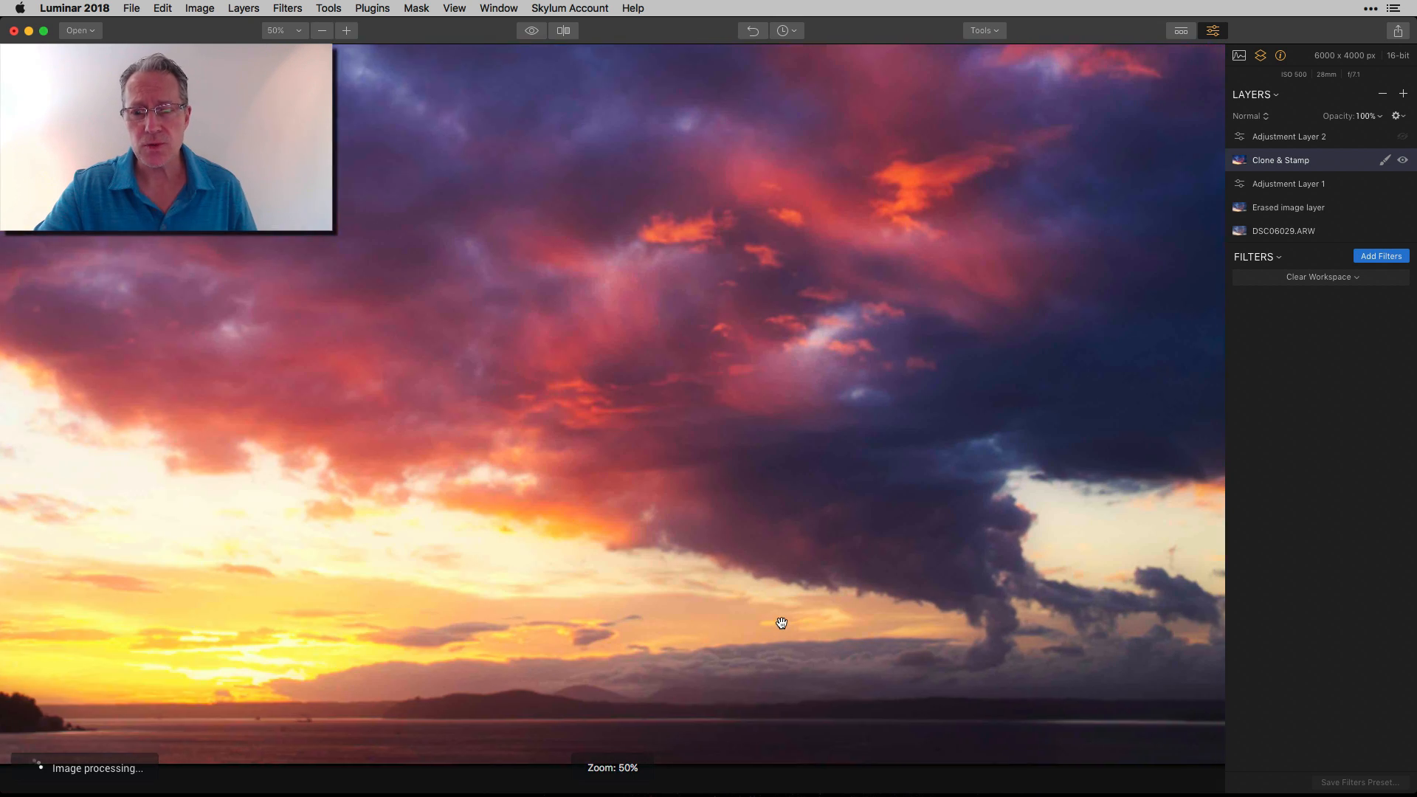
pyautogui.hscroll(5, 780, 622)
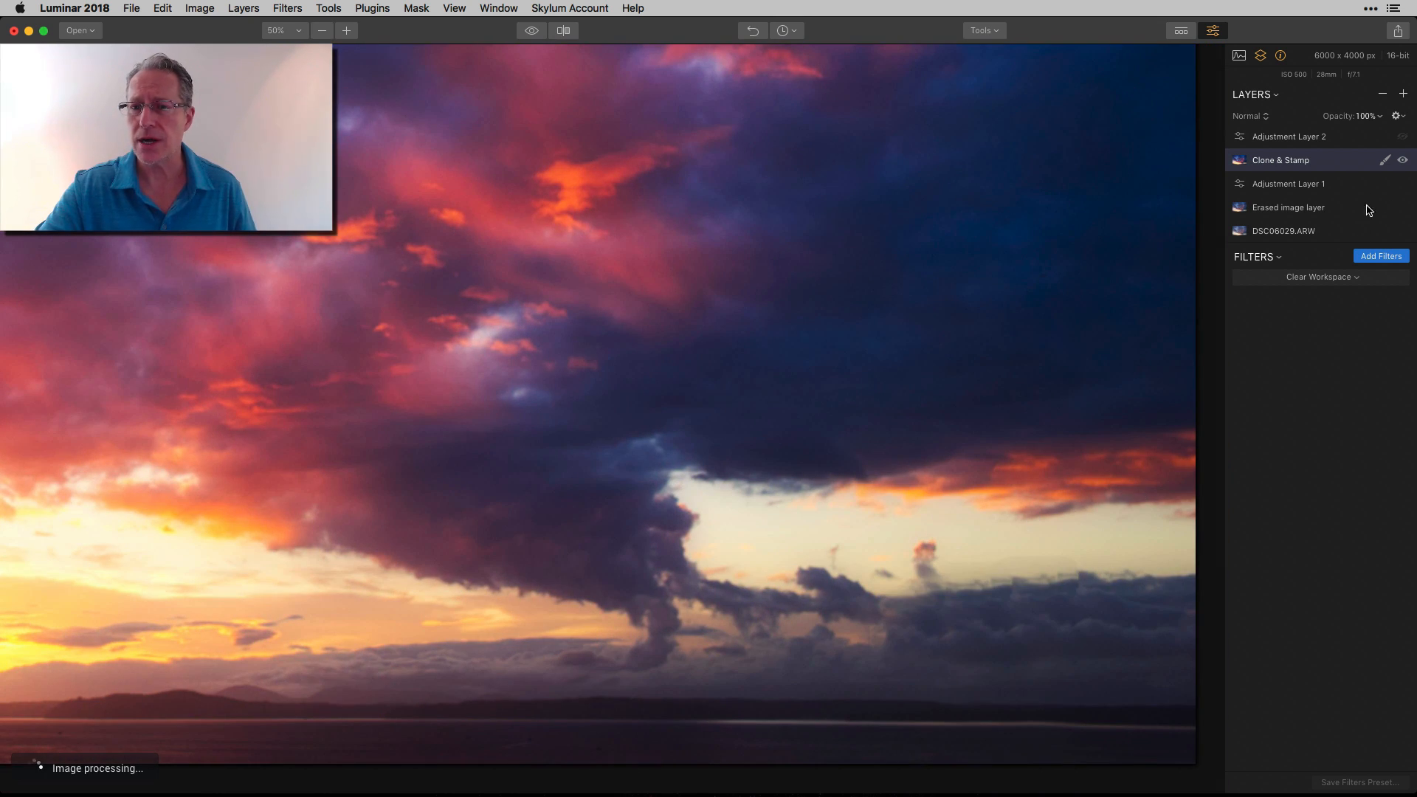
# Inspect the sky along the horizon with the Clone & Stamp layer hidden and shown again, and return to the whole photo
pyautogui.click(1404, 160)
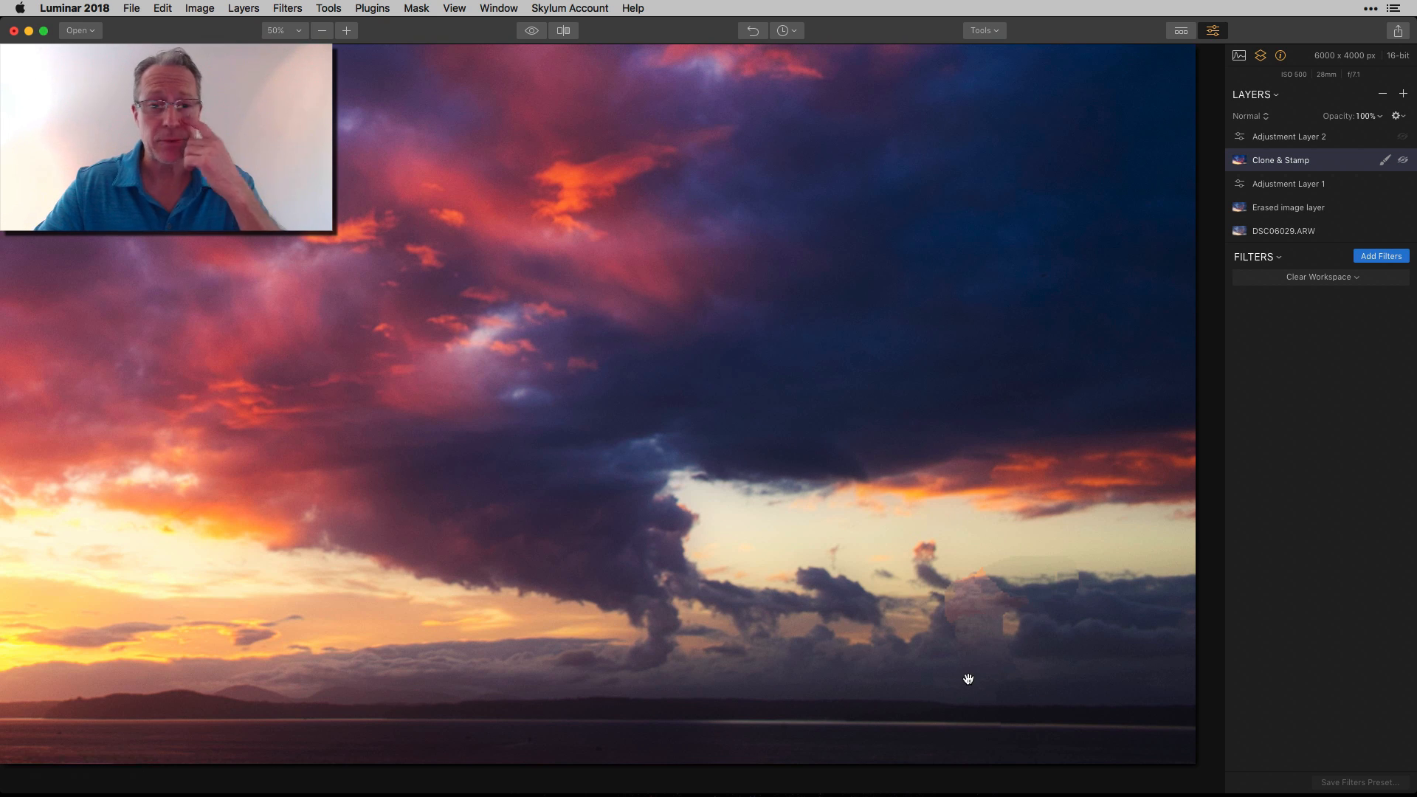
pyautogui.hscroll(-10, 601, 623)
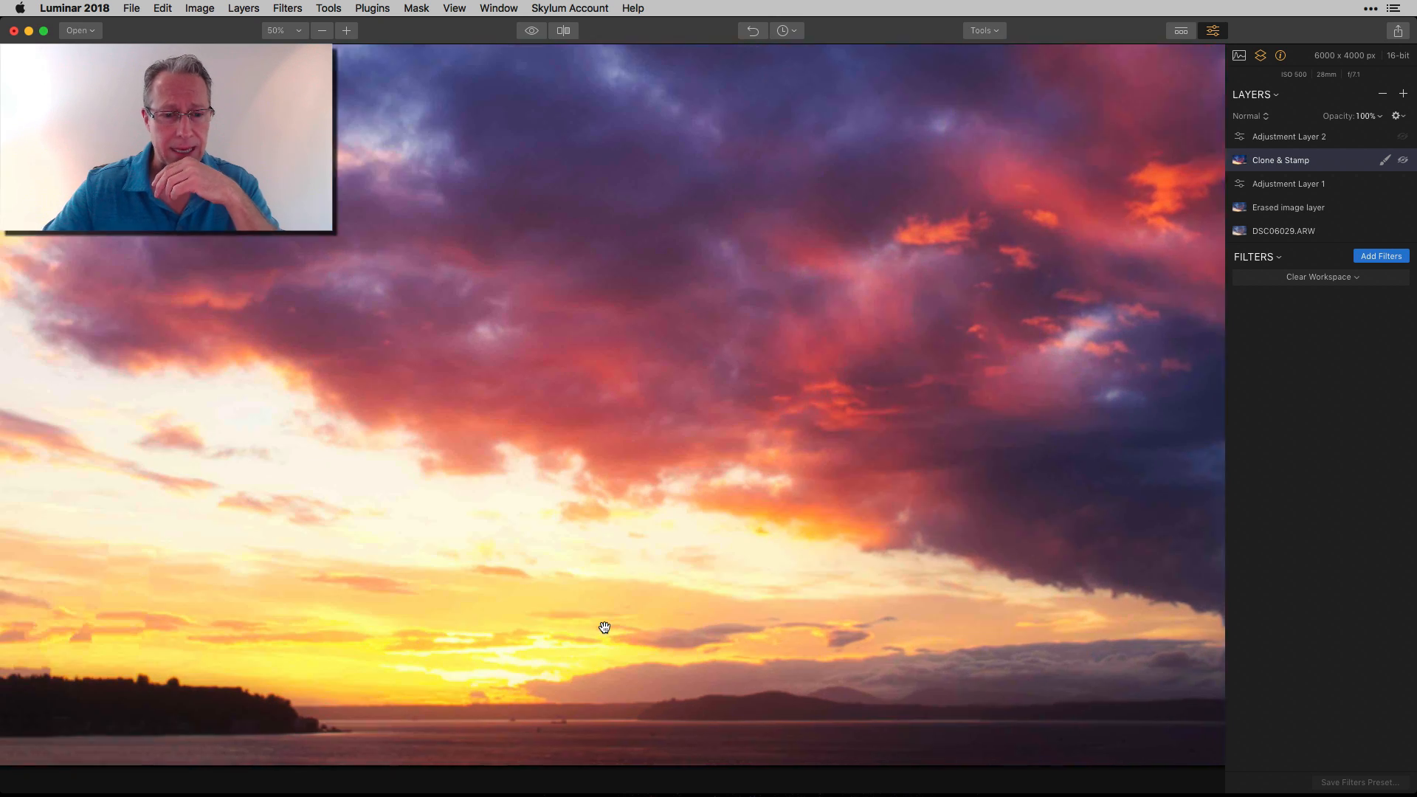
pyautogui.hscroll(10, 604, 627)
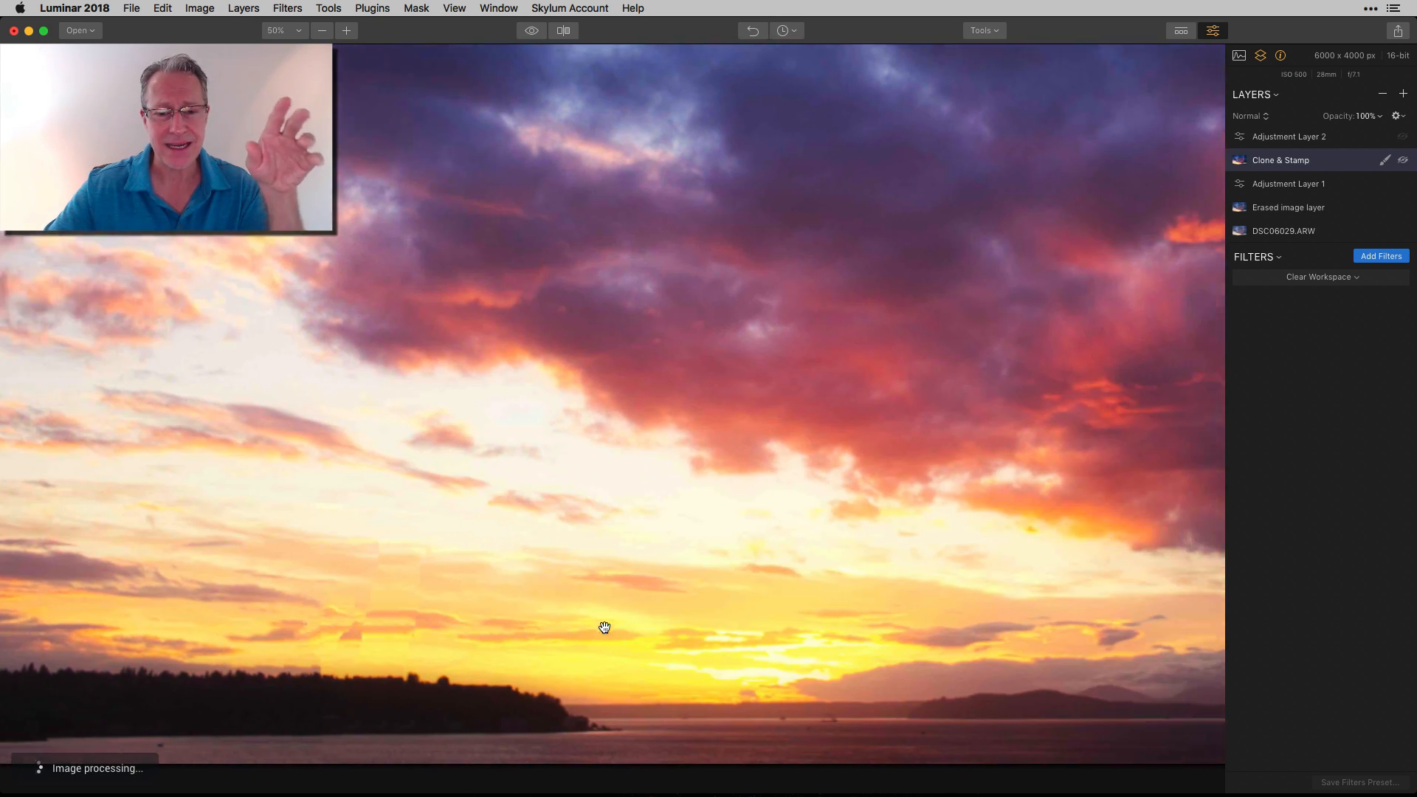
pyautogui.hscroll(5, 604, 627)
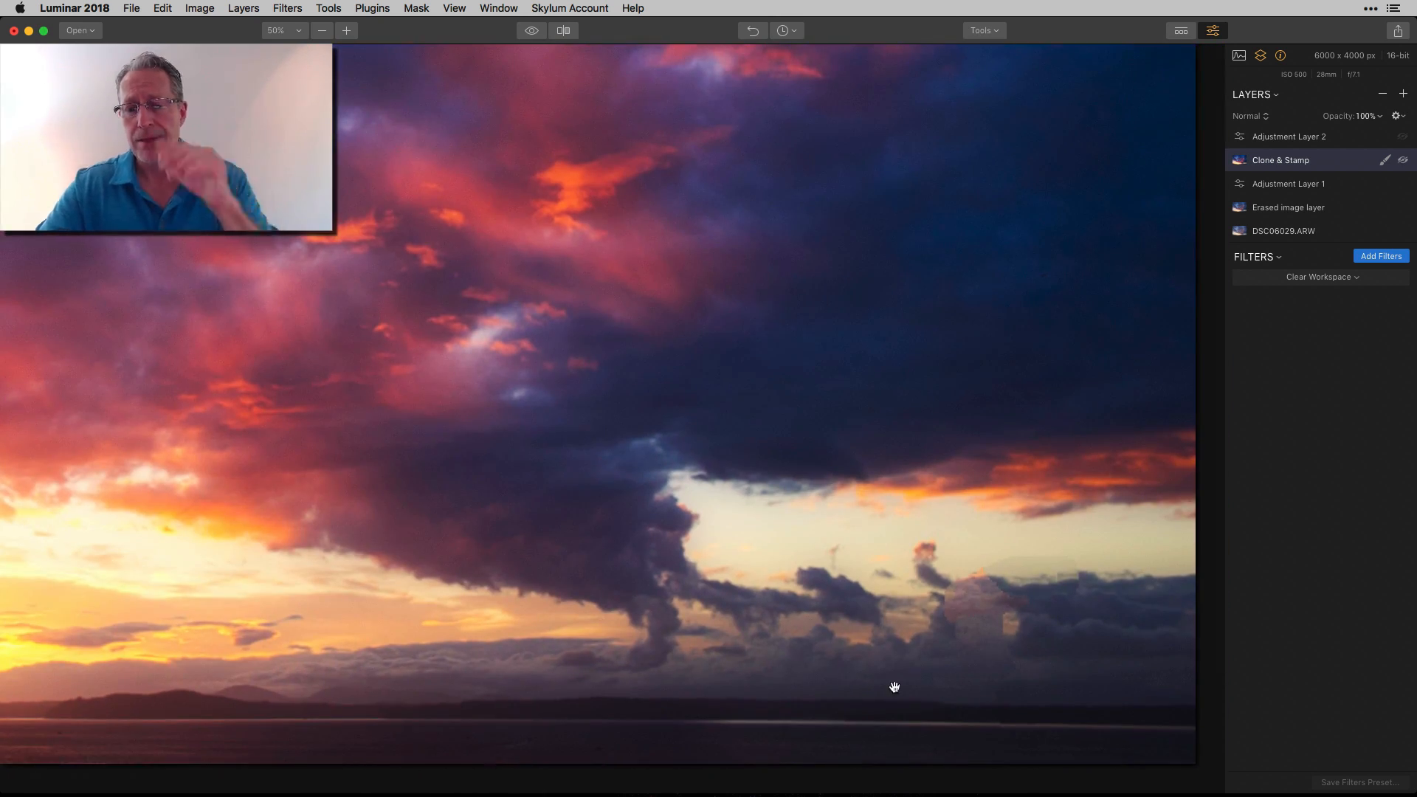
pyautogui.click(1403, 161)
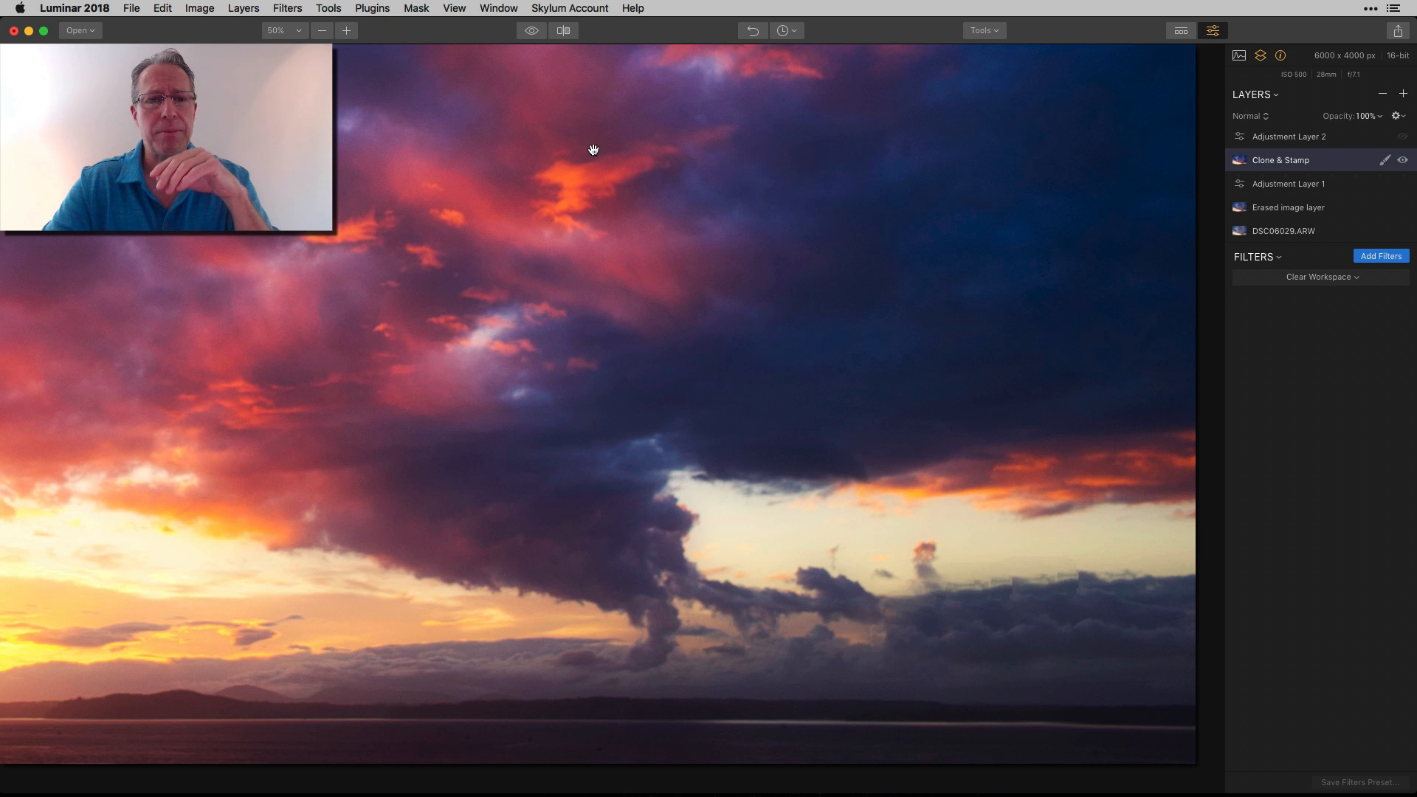
pyautogui.click(284, 33)
pyautogui.click(291, 53)
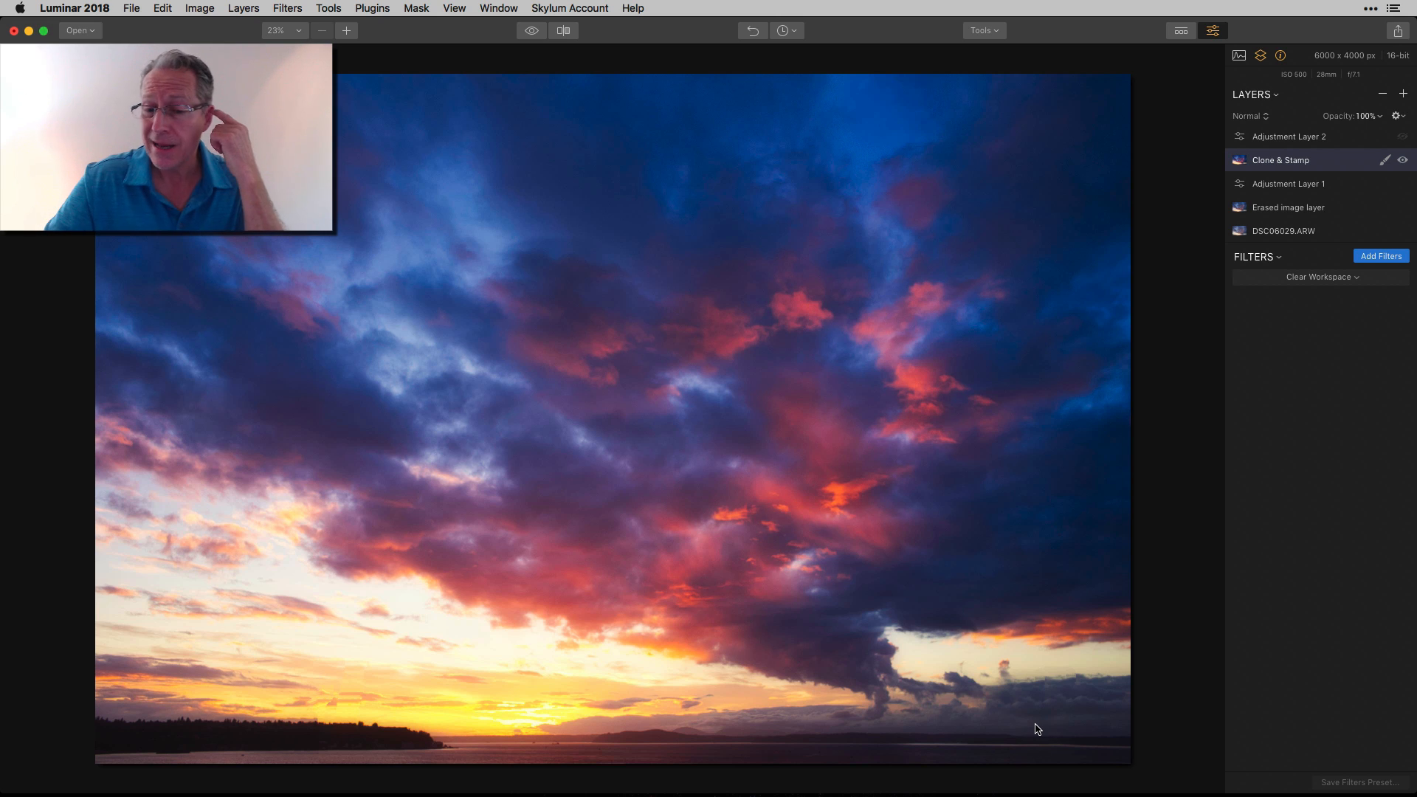
# Show Adjustment Layer 2 with its Denoise filter and compare the finished photo with the original
pyautogui.click(1311, 138)
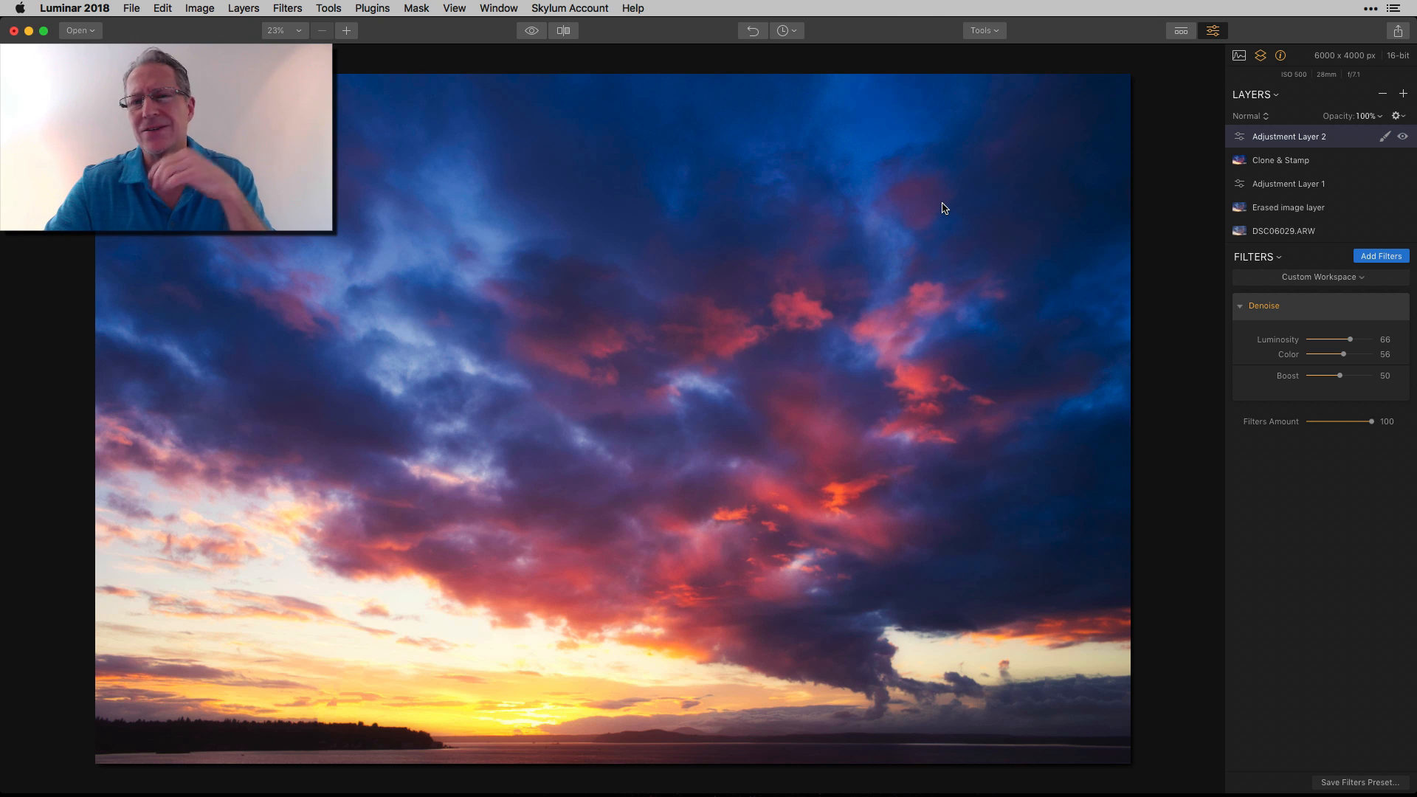
pyautogui.click(535, 34)
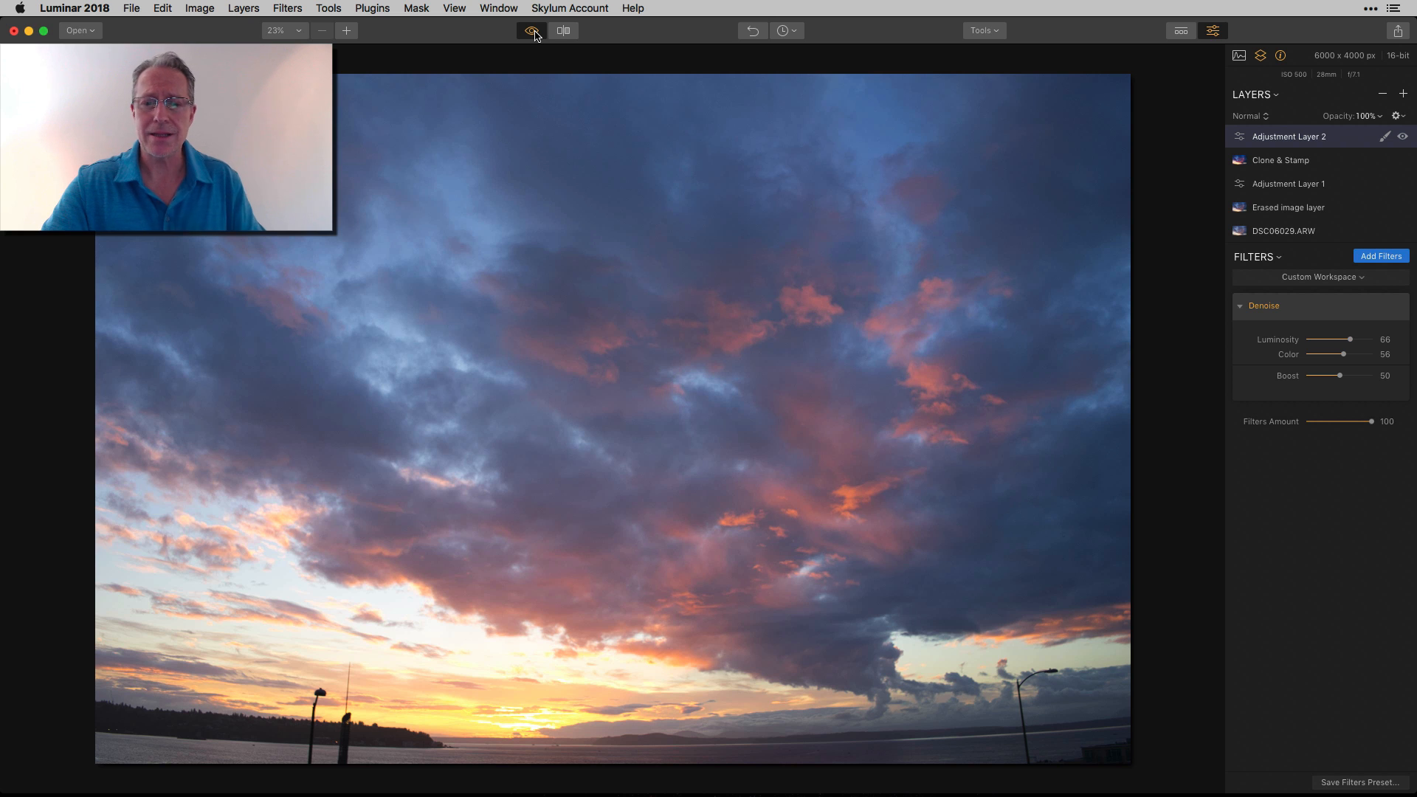
pyautogui.click(536, 35)
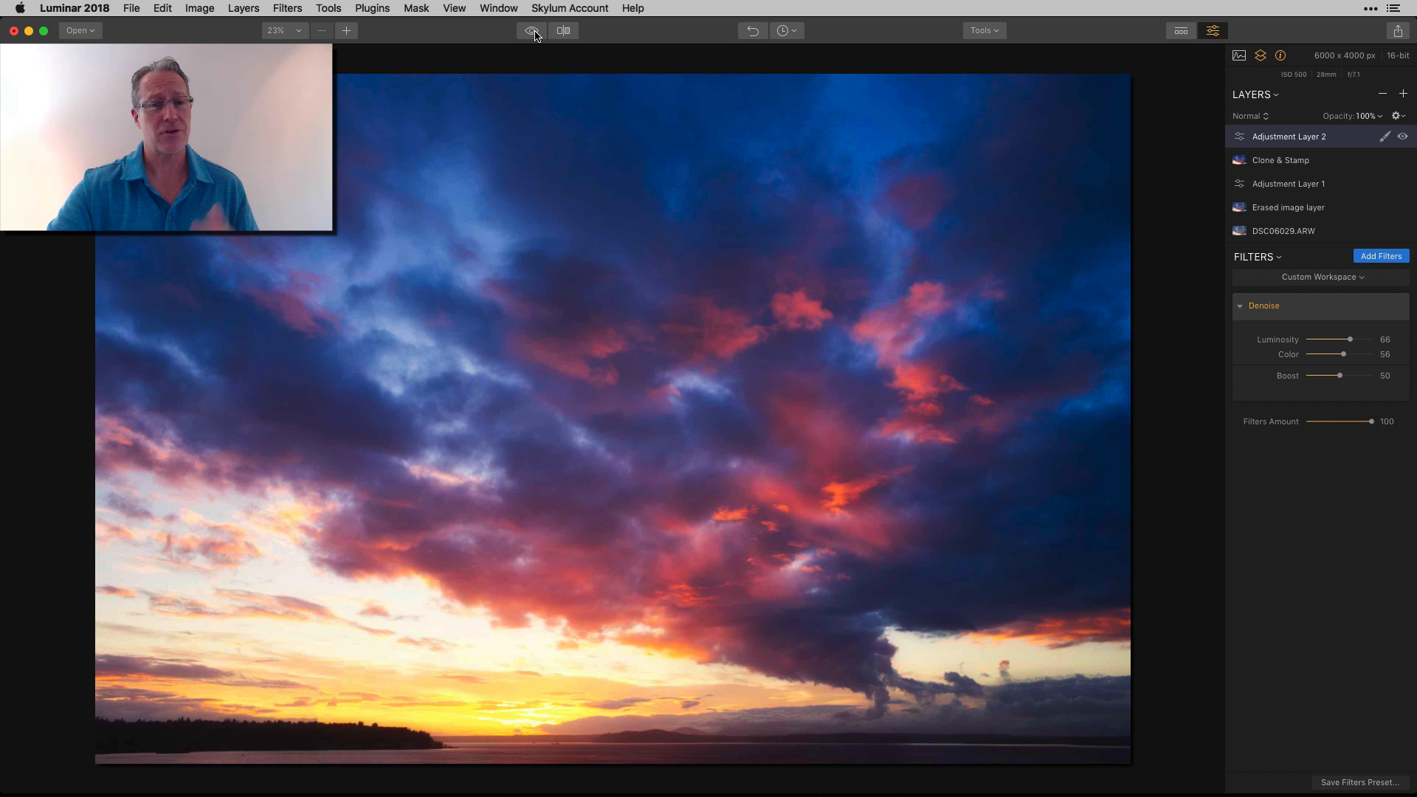
# Compare the original and the finished photo in a split view, sweeping the divider across the sky, and return to the full edit
pyautogui.click(564, 30)
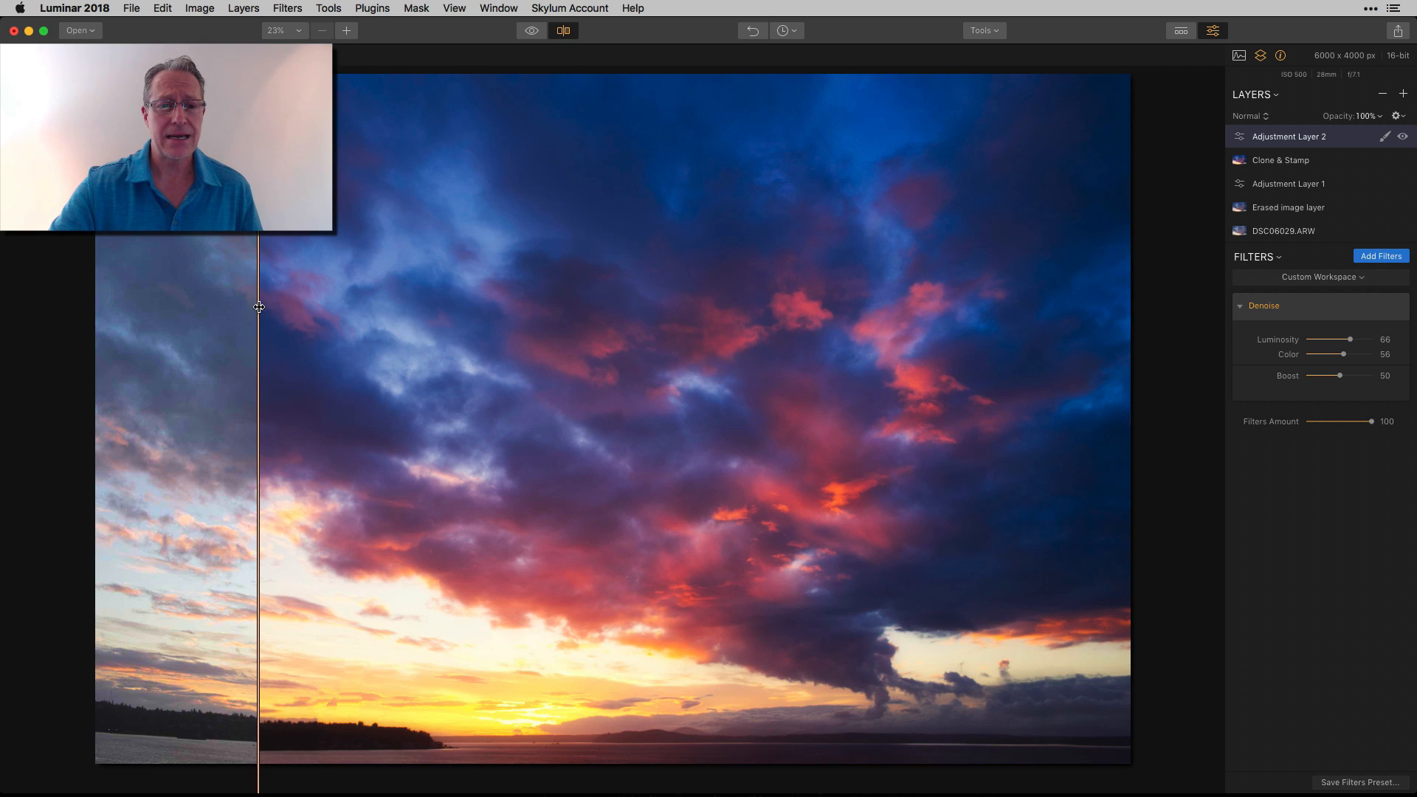
pyautogui.moveTo(259, 307); pyautogui.dragTo(445, 270)
pyautogui.click(565, 31)
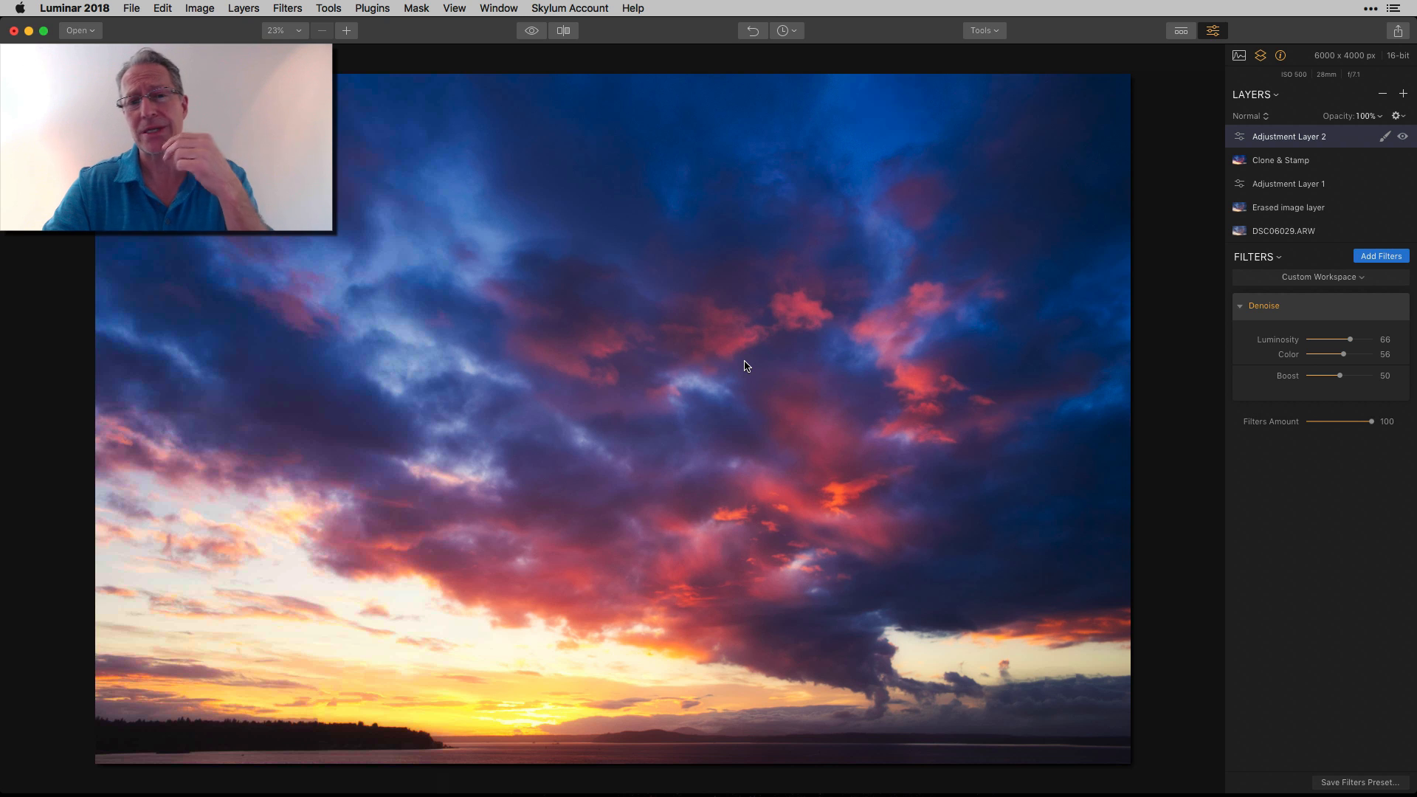
pyautogui.click(529, 32)
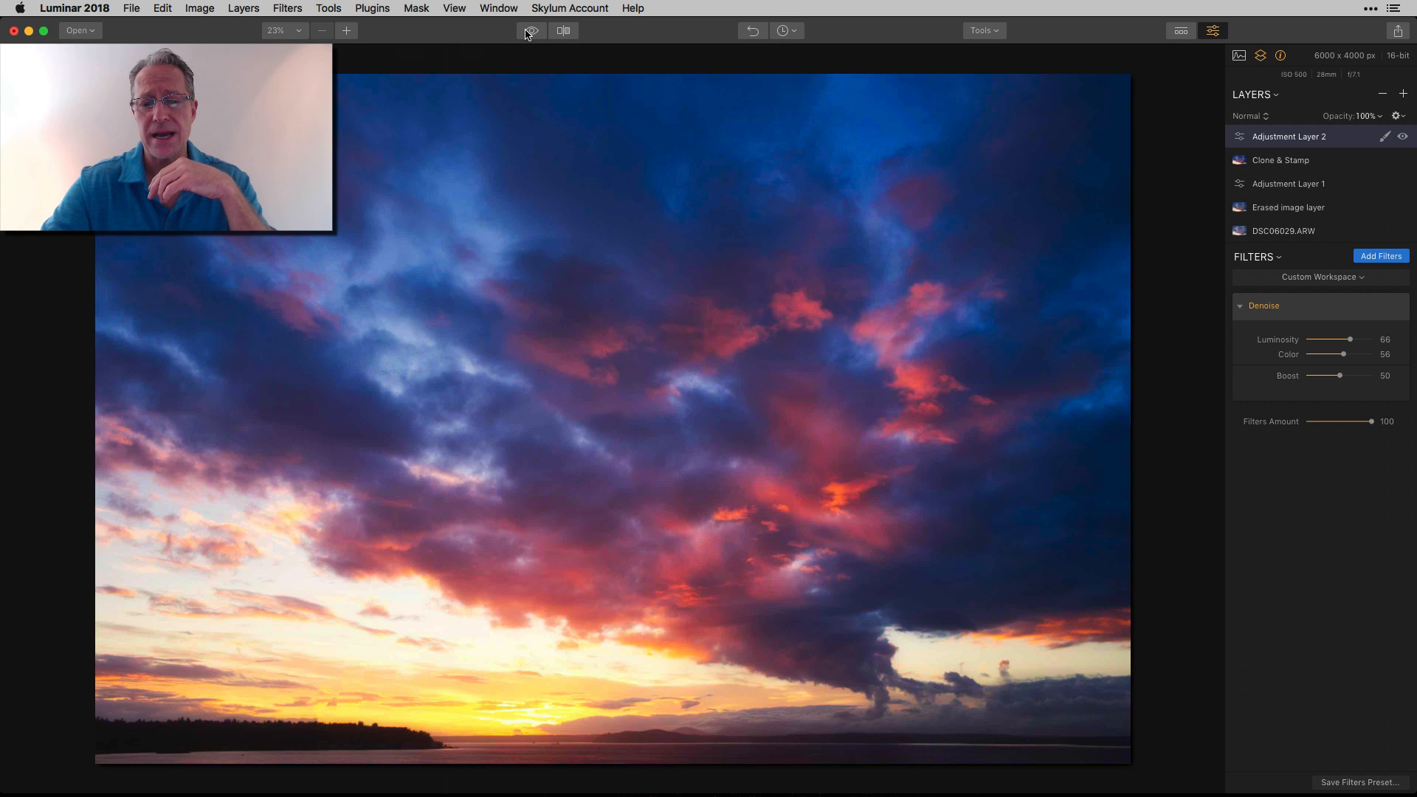